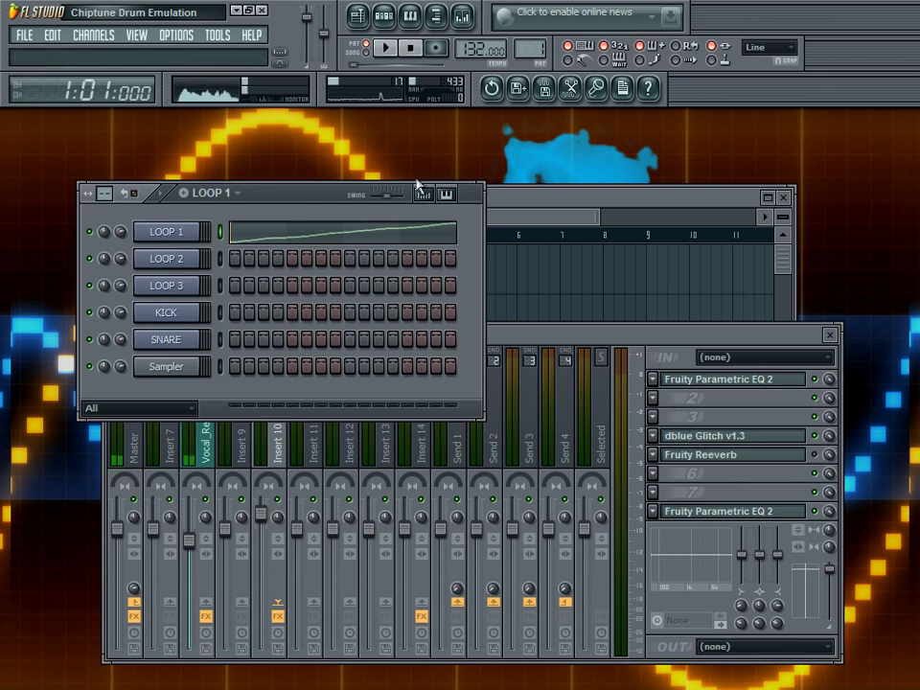
Switch the pattern from LOOP 1 to KICK and back, keeping the Insert 10 mixer in front.
click(711, 418)
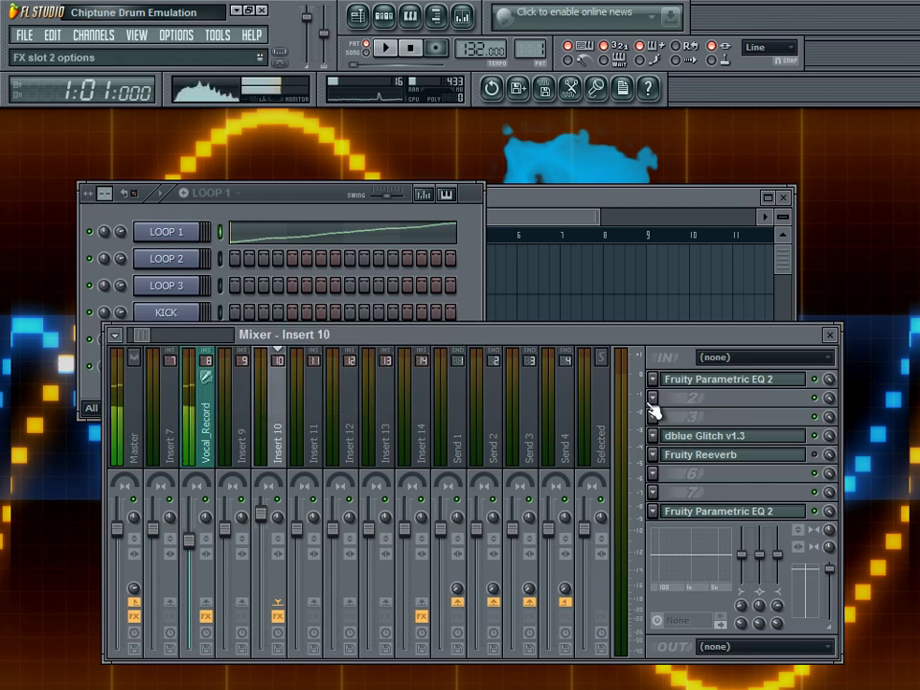
click(228, 197)
click(216, 277)
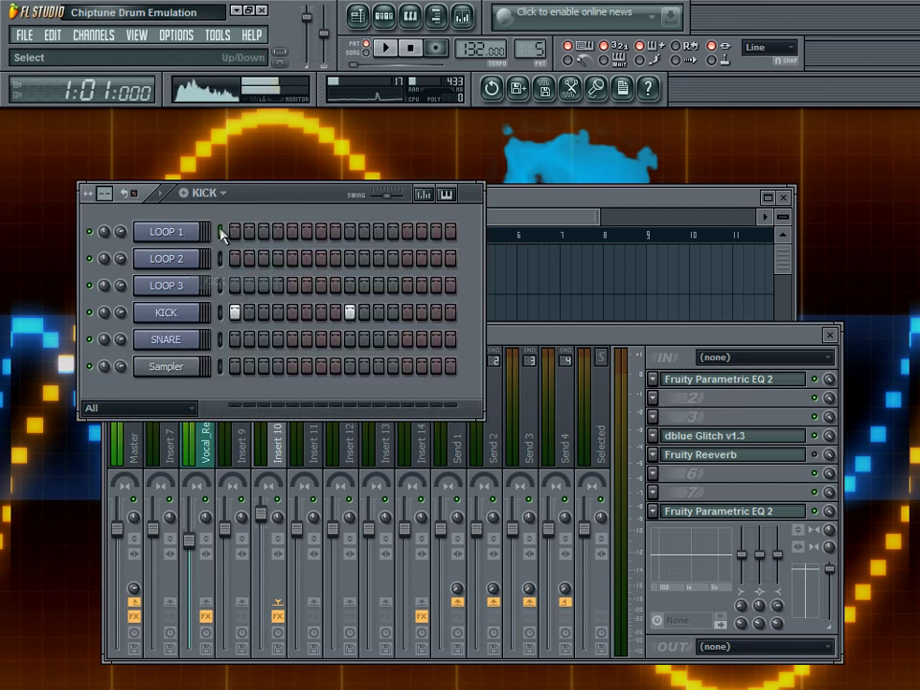
click(205, 192)
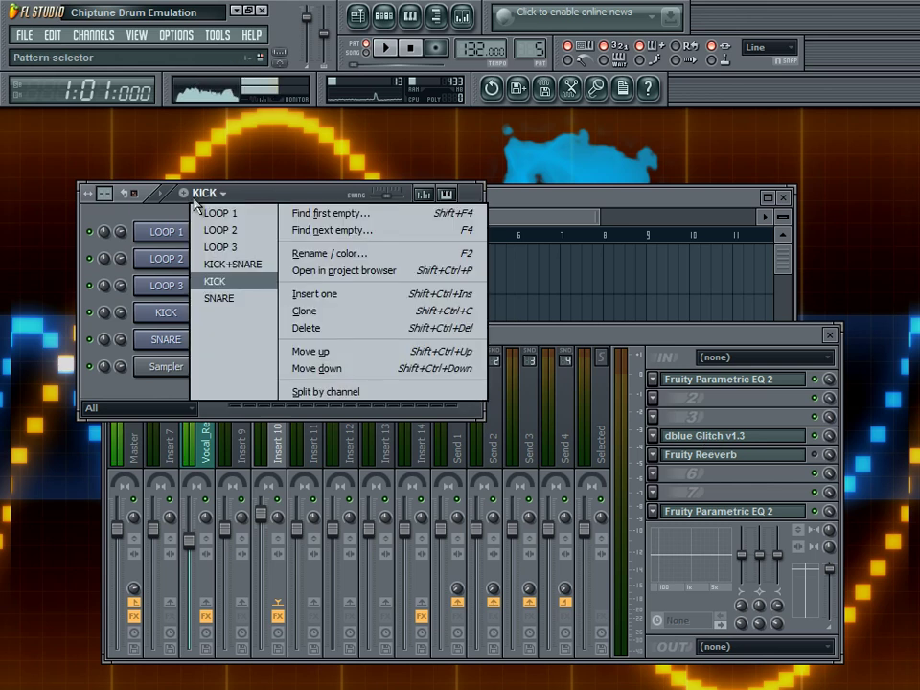
click(221, 218)
click(700, 421)
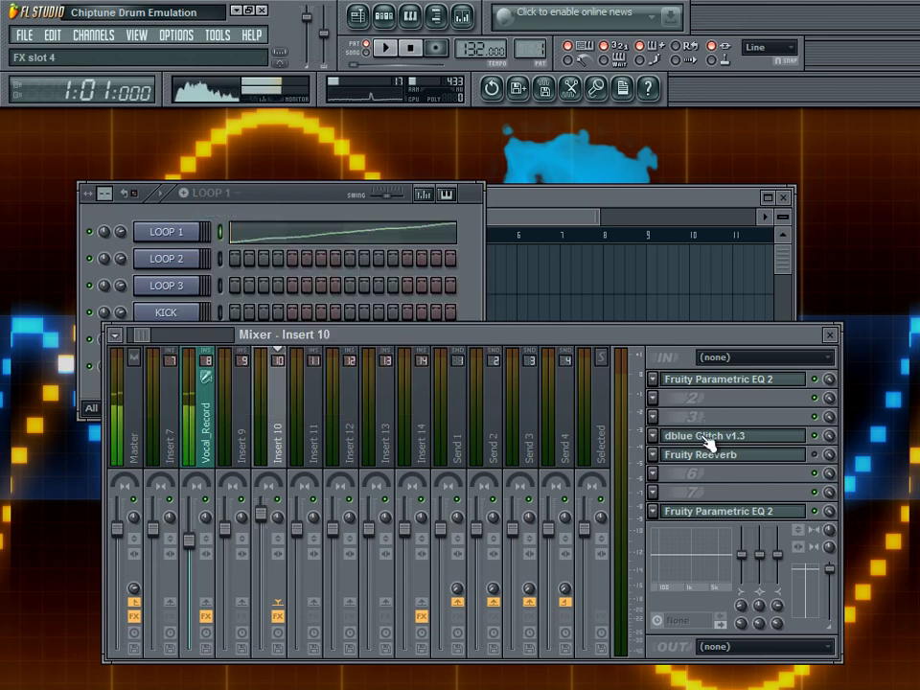
Open dblue Glitch v1.3 from FX slot 4 of the Insert 10 mixer track.
click(704, 440)
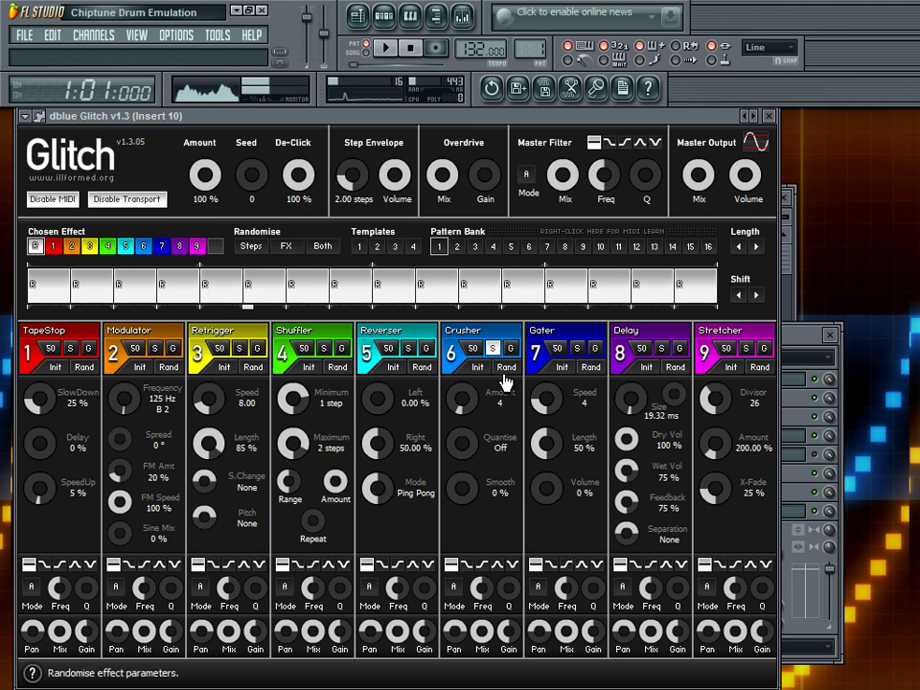
Close Glitch and inspect the first and final Parametric EQ 2 windows on Insert 10.
click(768, 115)
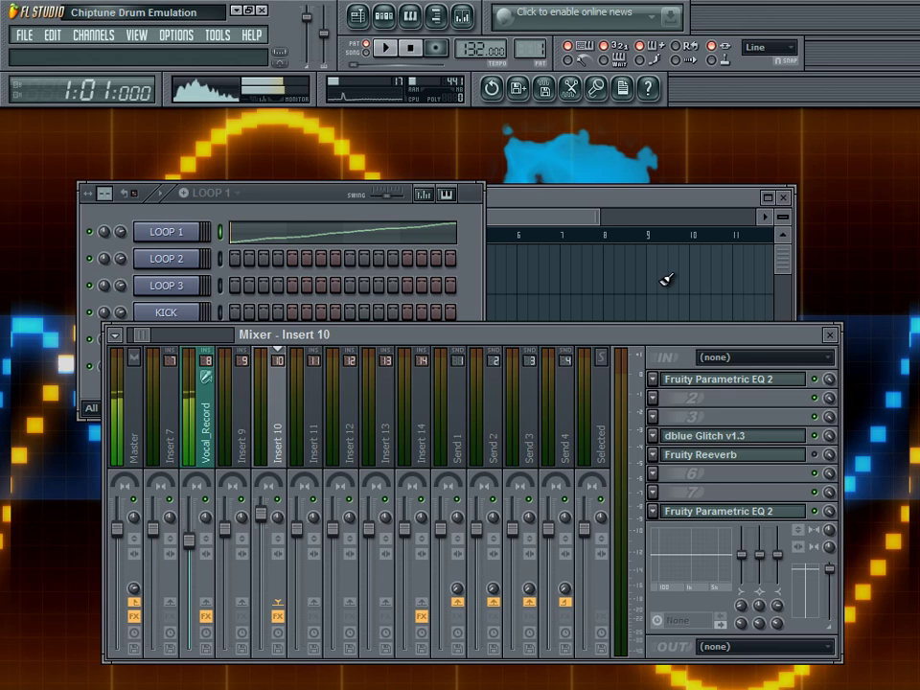
click(692, 381)
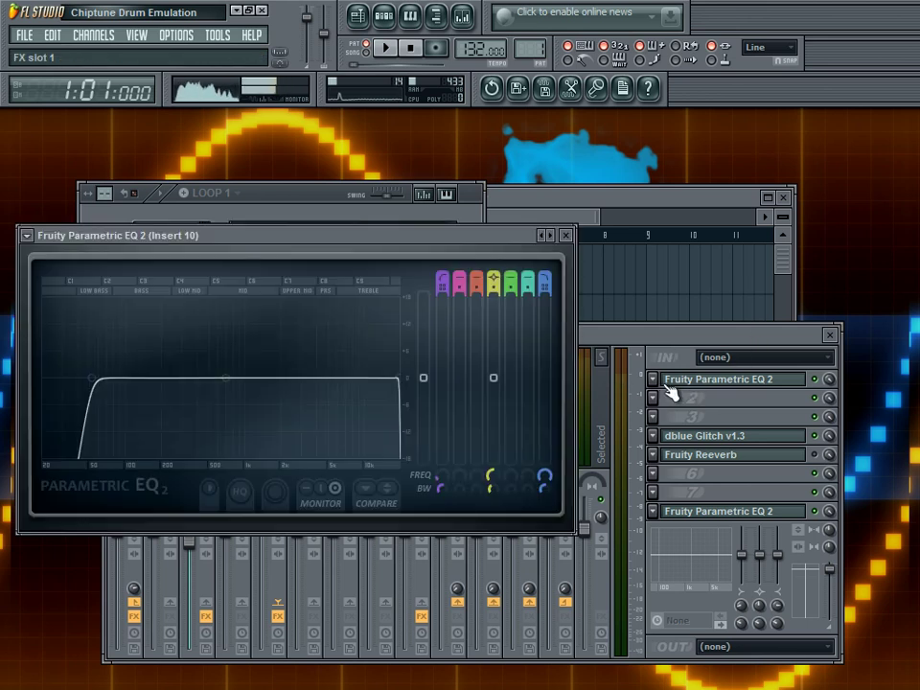
click(567, 235)
click(721, 511)
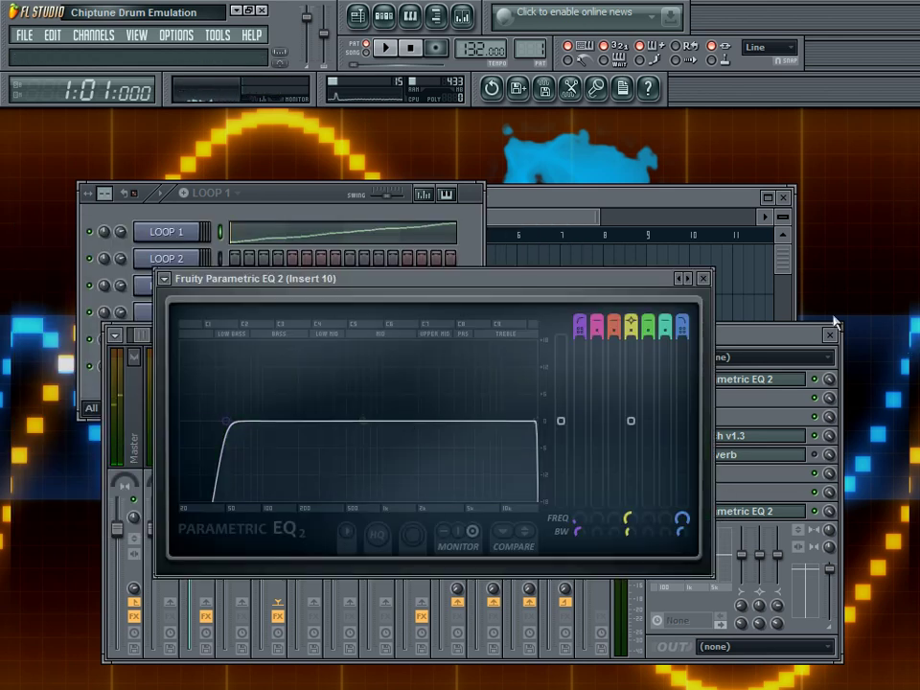
click(704, 278)
Check dblue Glitch and the first Parametric EQ 2 again, closing both windows.
click(731, 437)
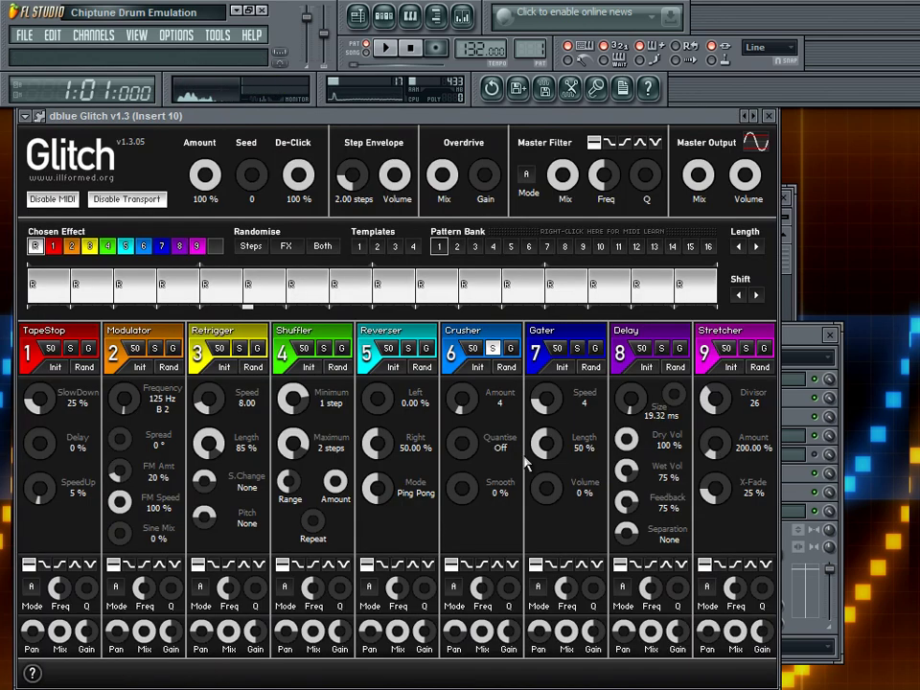
click(769, 116)
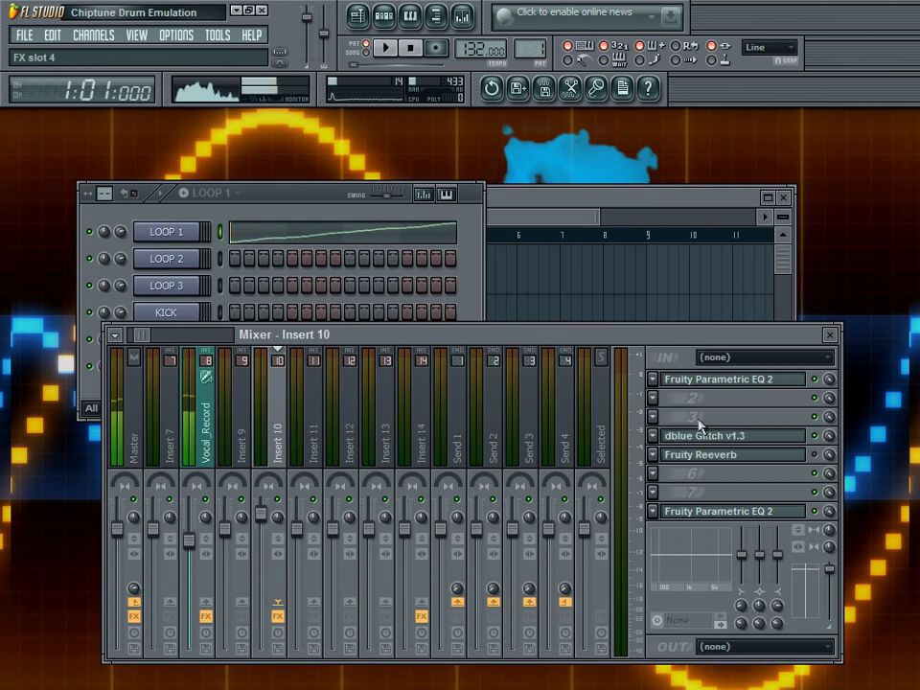
click(713, 380)
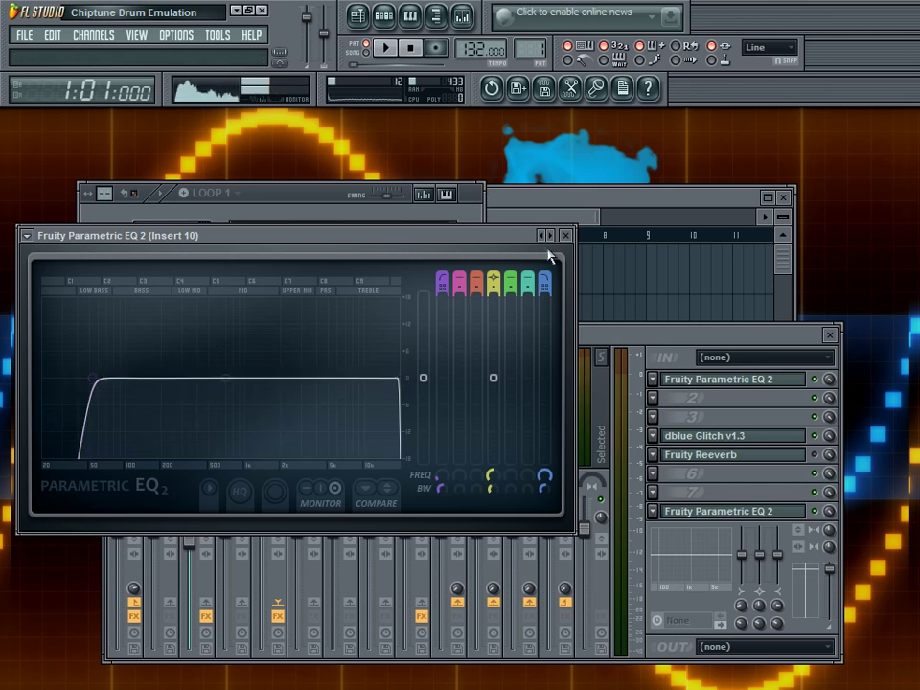
click(570, 236)
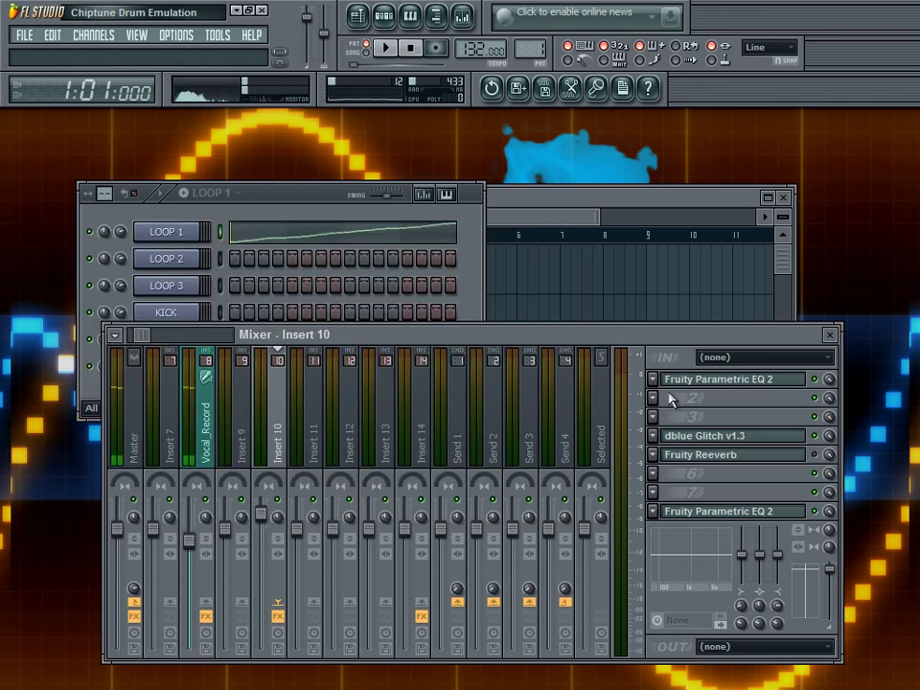
In dblue Glitch, raise the Crusher Quantise to 109 and experiment with its knobs.
click(733, 436)
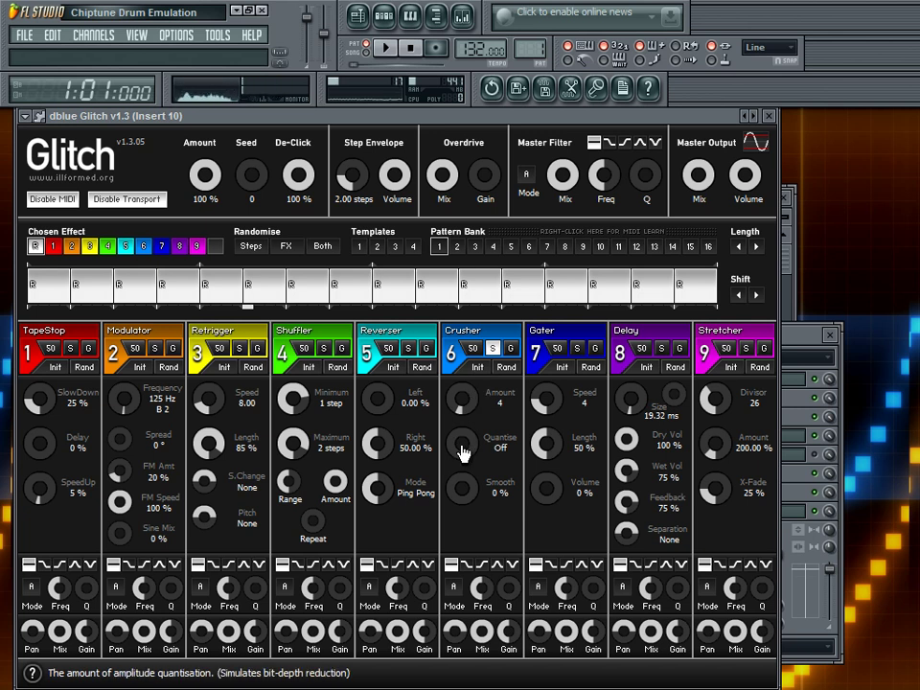
scroll(463, 451, up, 5)
drag(463, 449, 465, 474)
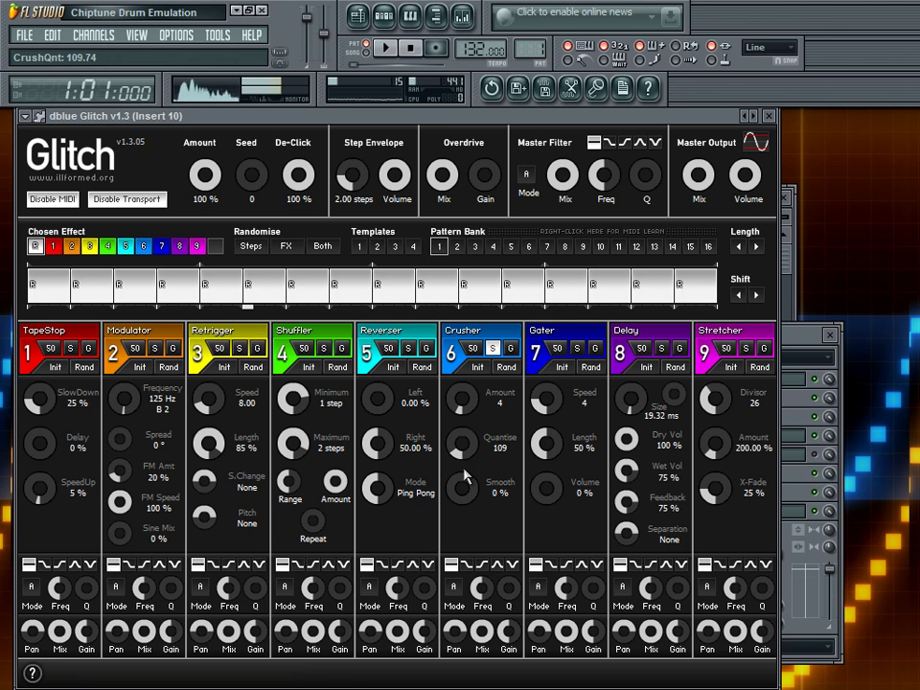
scroll(465, 475, up, 10)
scroll(458, 508, down, 13)
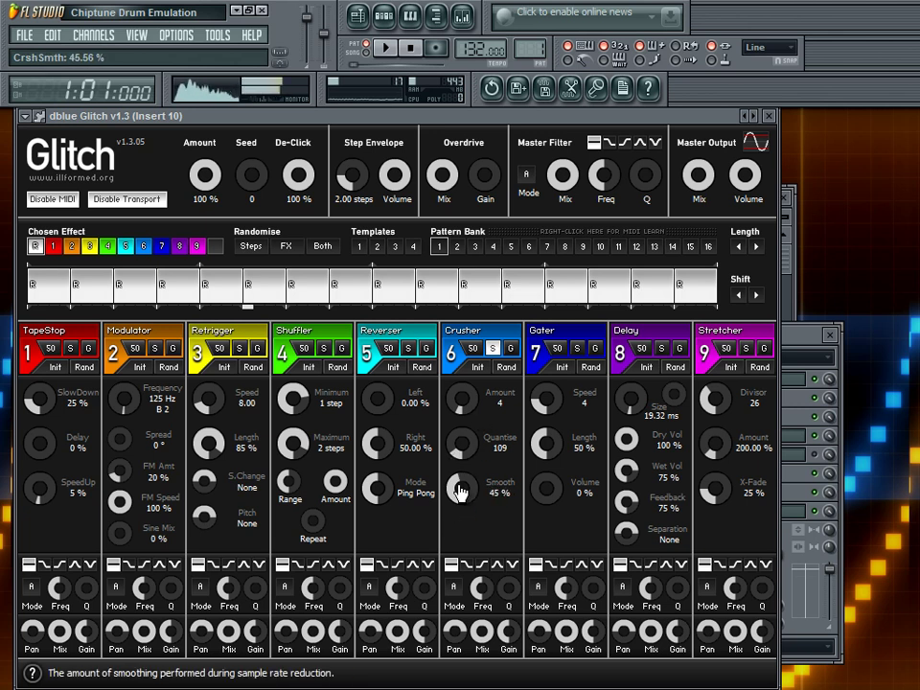
scroll(460, 492, up, 12)
scroll(462, 443, up, 2)
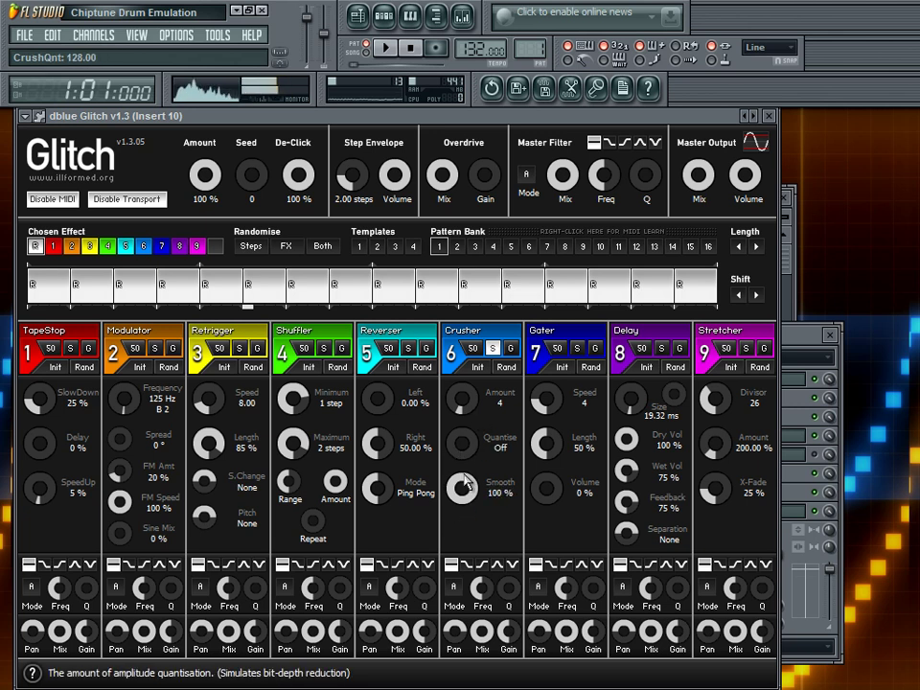
Check the final EQ, then reopen Glitch and set Crusher Smooth to about 24%.
click(772, 116)
click(760, 509)
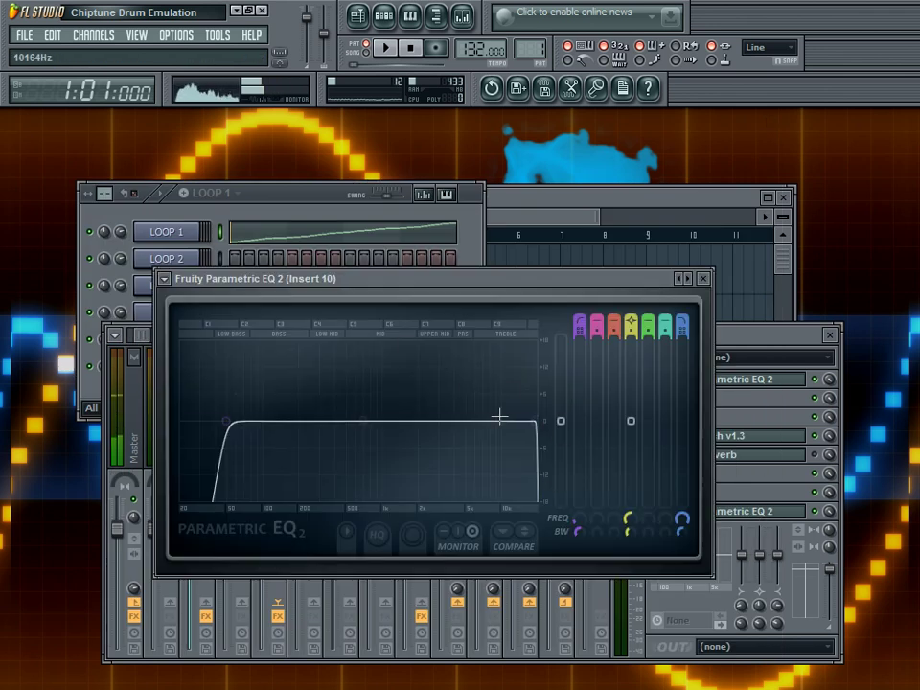
click(704, 278)
click(714, 436)
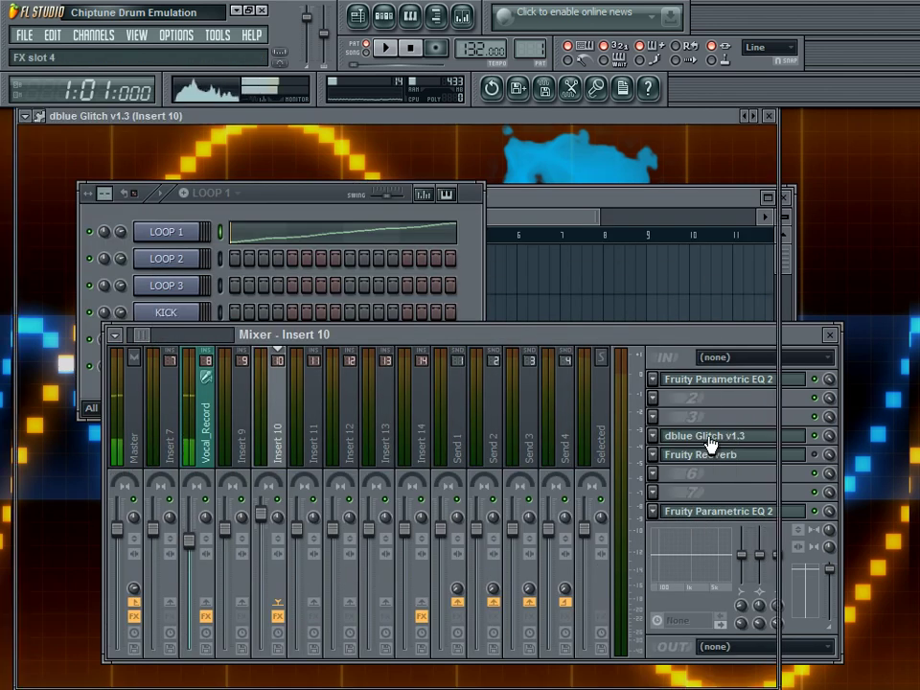
drag(457, 489, 463, 518)
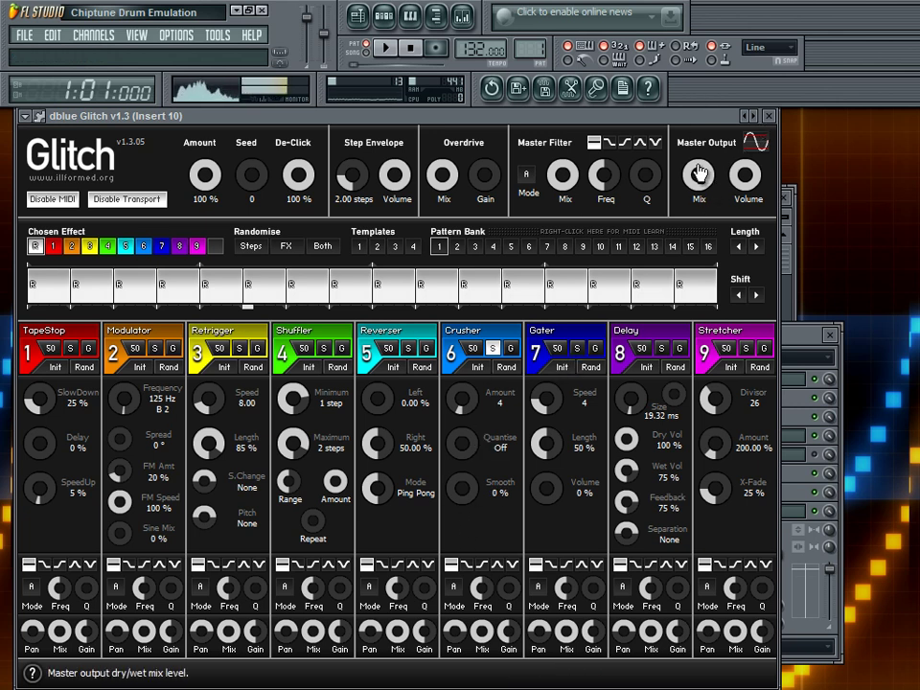
Close Glitch and play the drum loop briefly with the Insert 10 mixer in front.
click(770, 116)
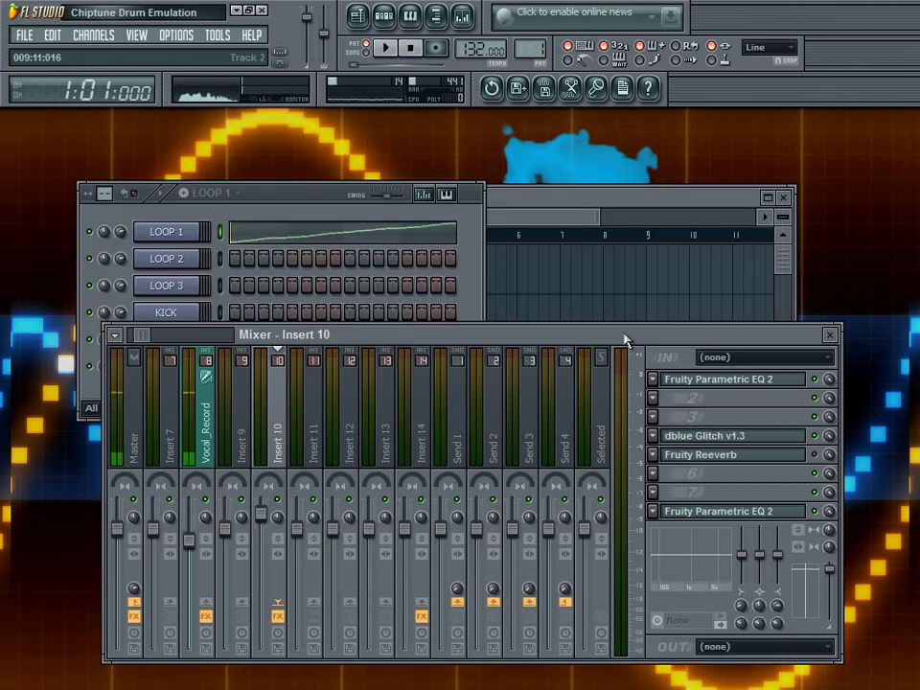
click(286, 215)
key(space)
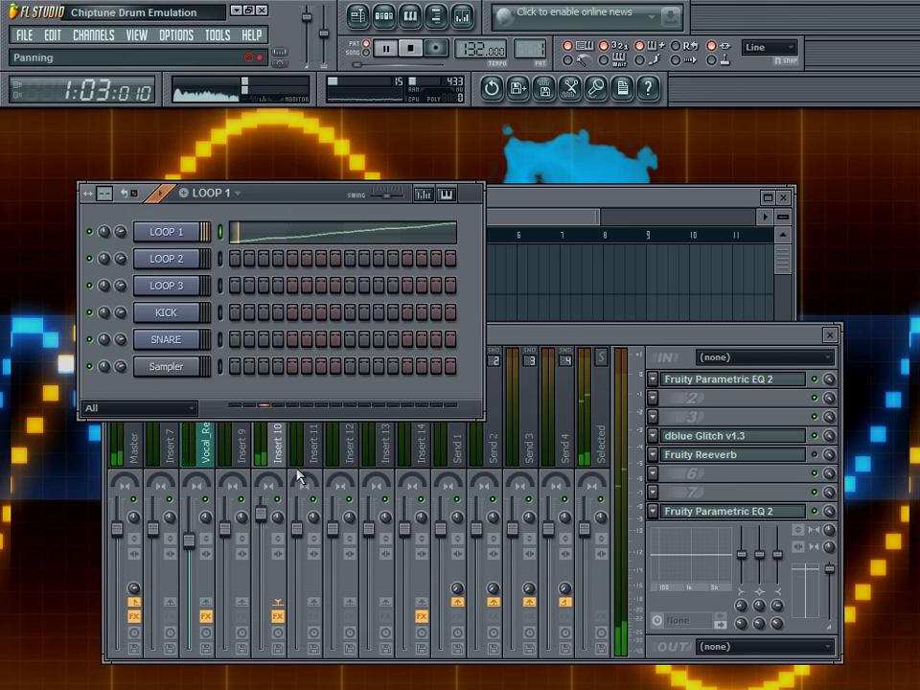
click(284, 464)
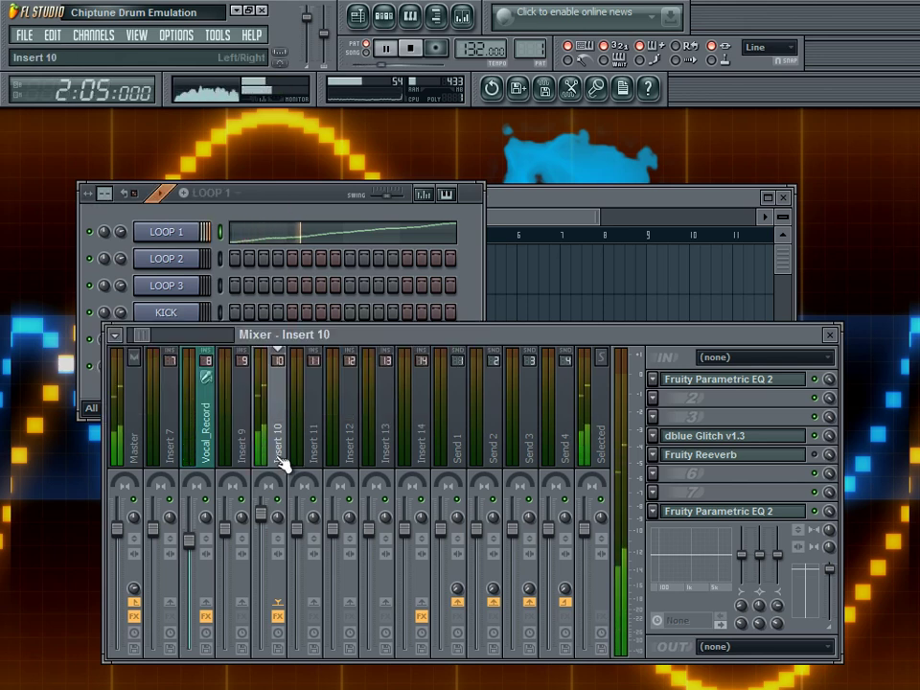
key(space)
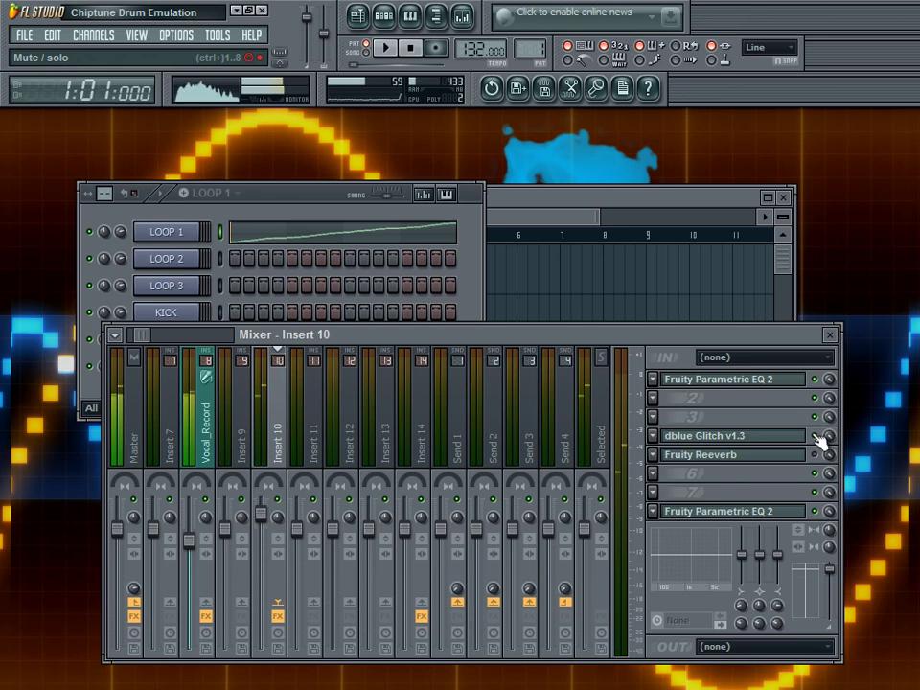
Check the Glitch window, save the project, and replay the drum loop.
click(744, 439)
click(769, 115)
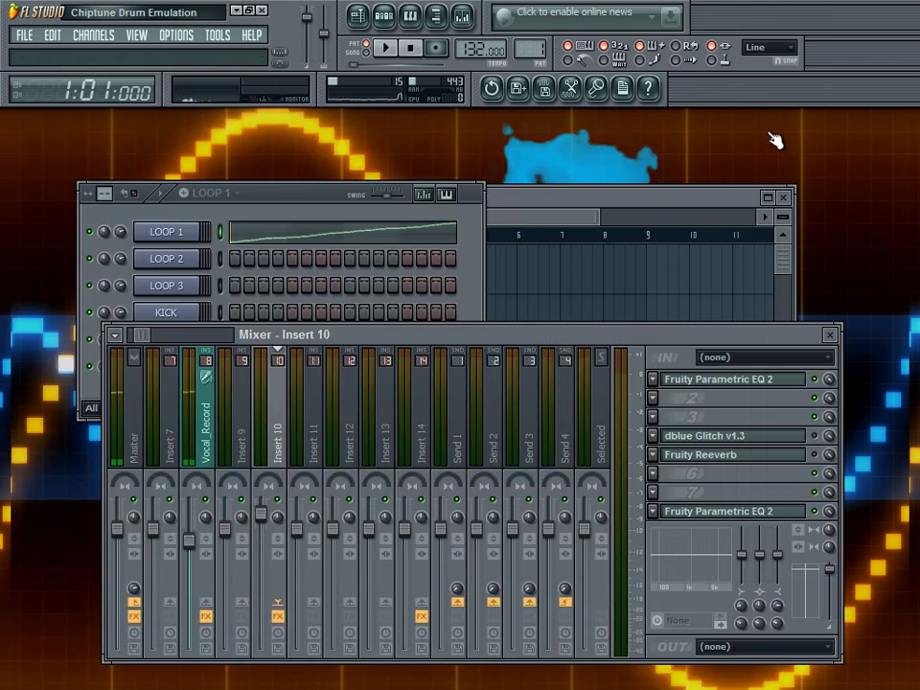
key(ctrl+s)
key(space)
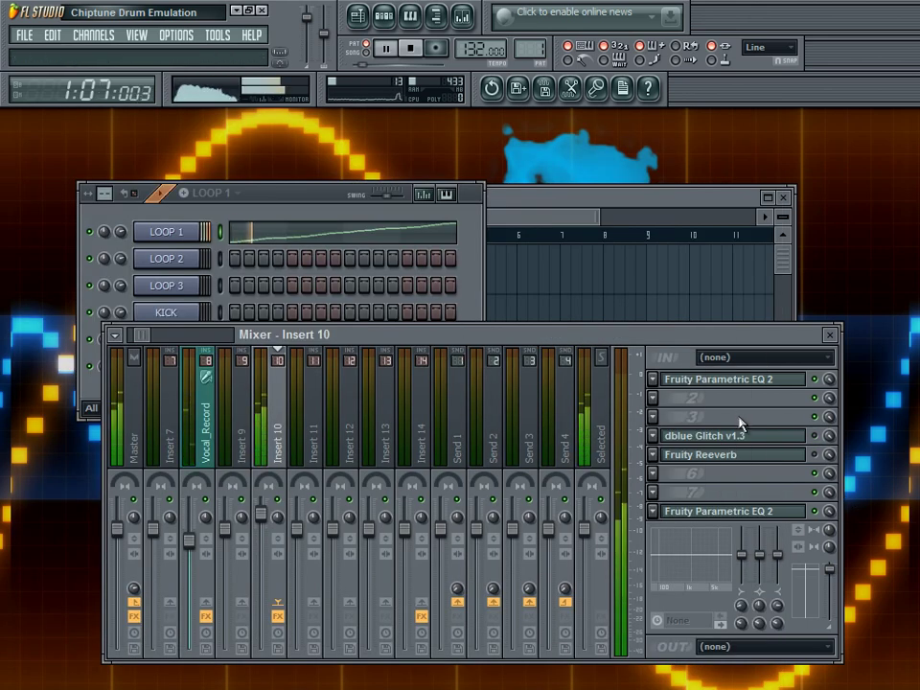
key(space)
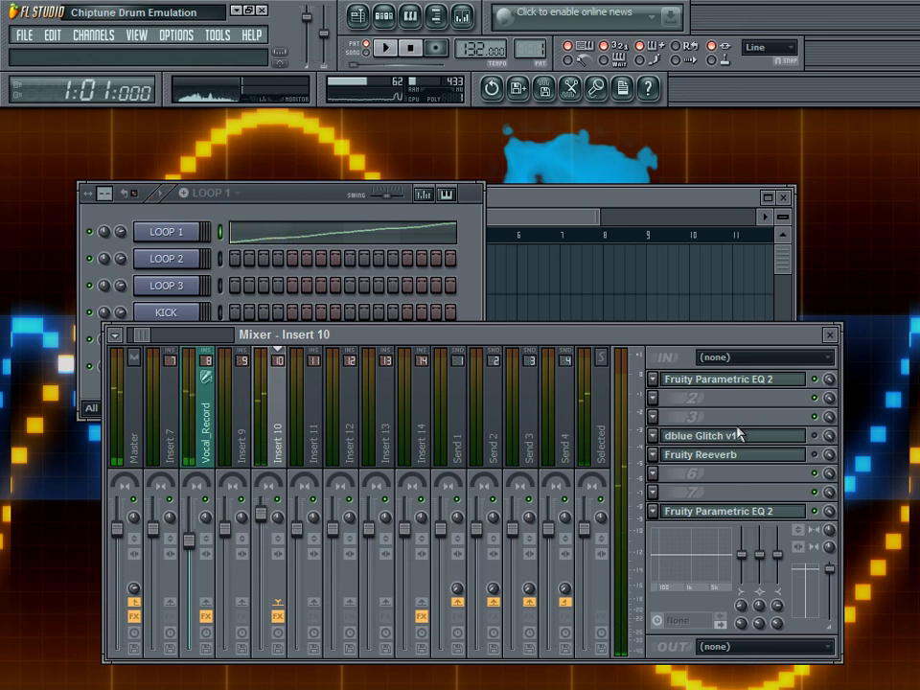
Raise Insert 10's volume slightly, audition it, save, and review the Glitch window.
drag(264, 517, 268, 486)
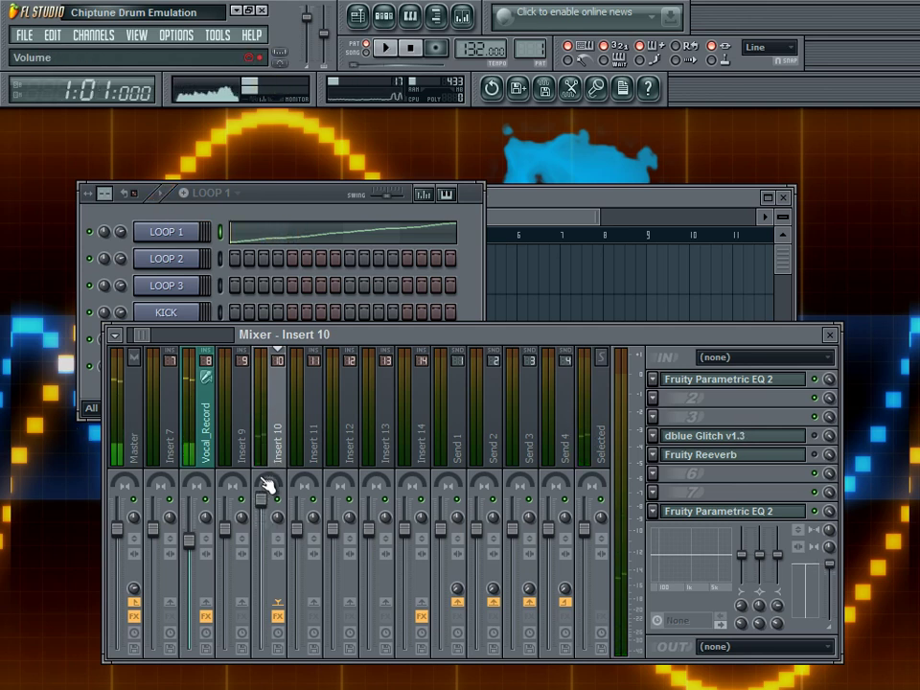
key(space)
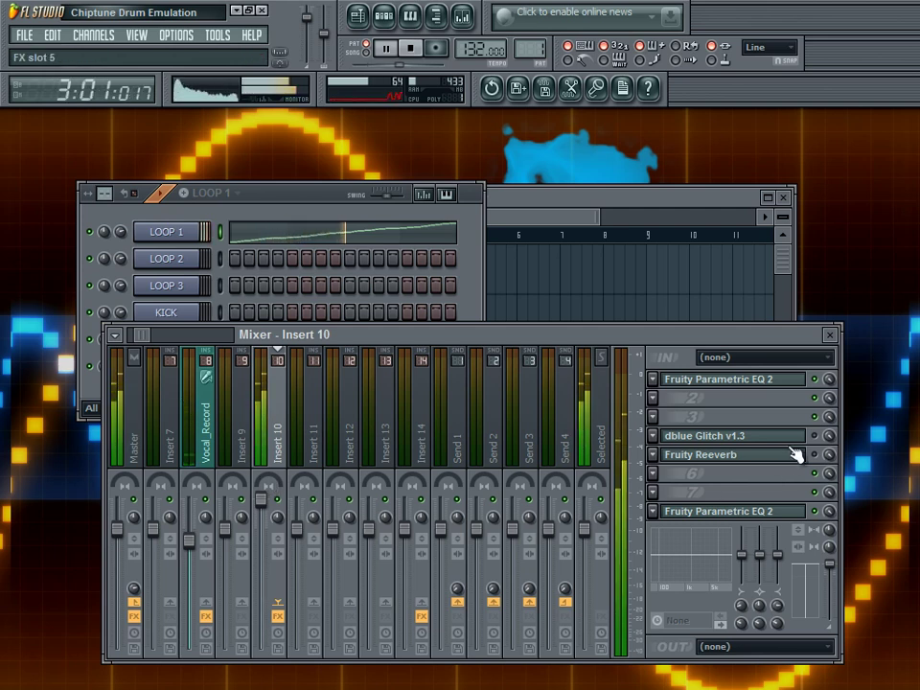
key(space)
key(space)
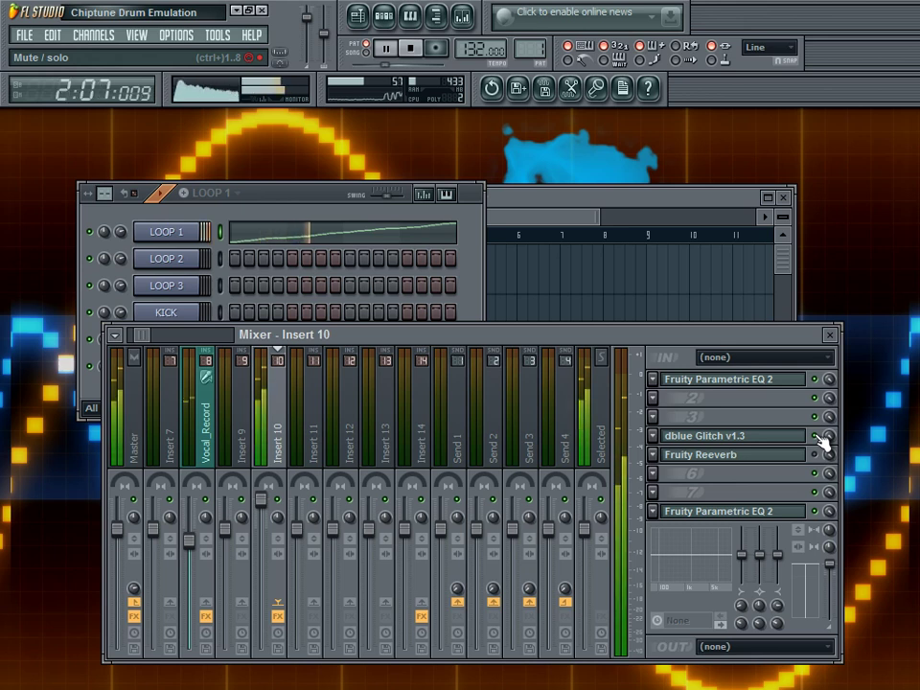
key(space)
key(ctrl+s)
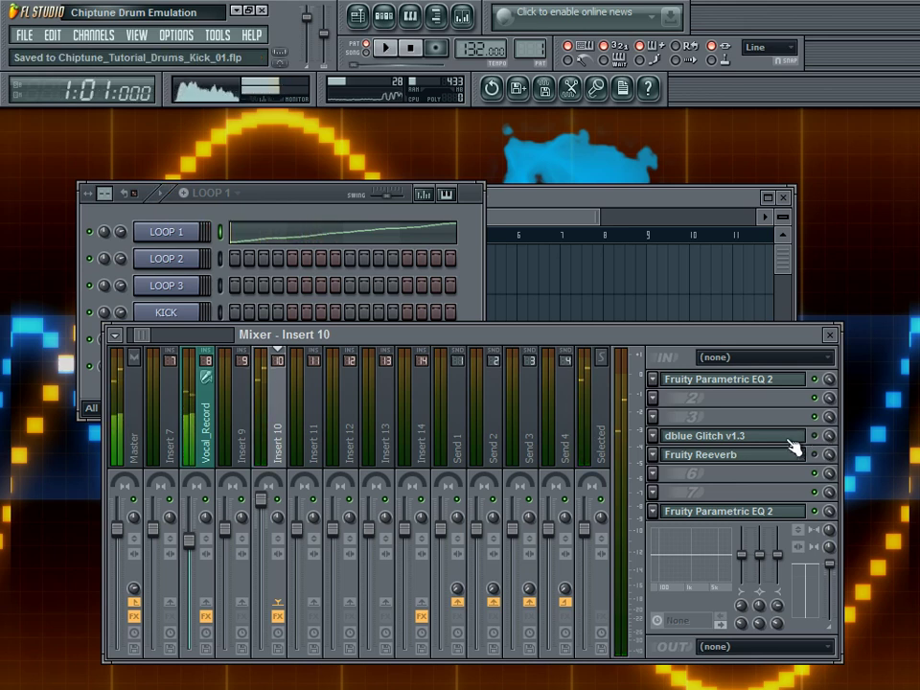
click(818, 436)
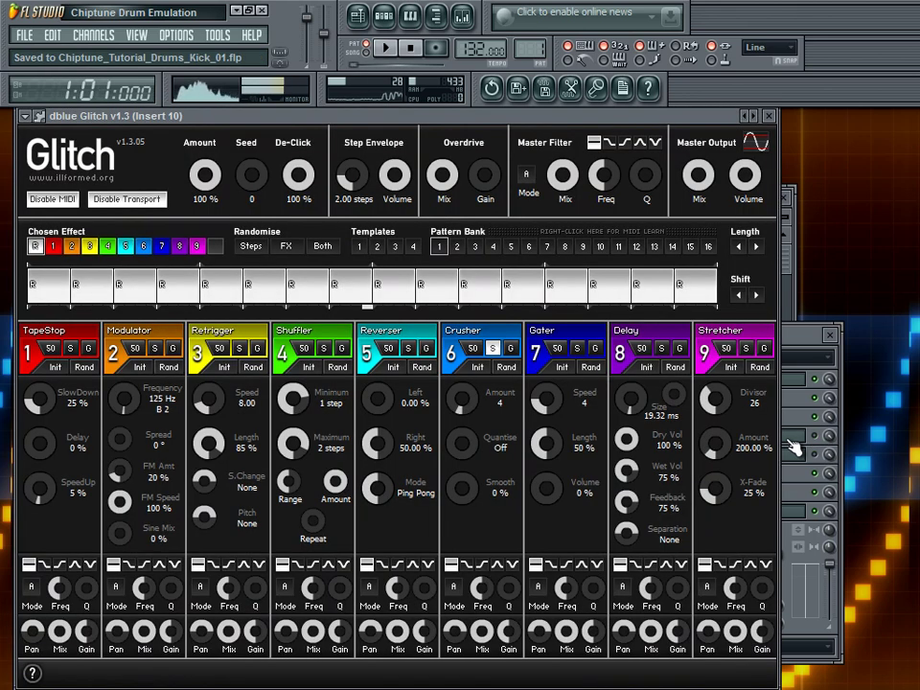
click(769, 116)
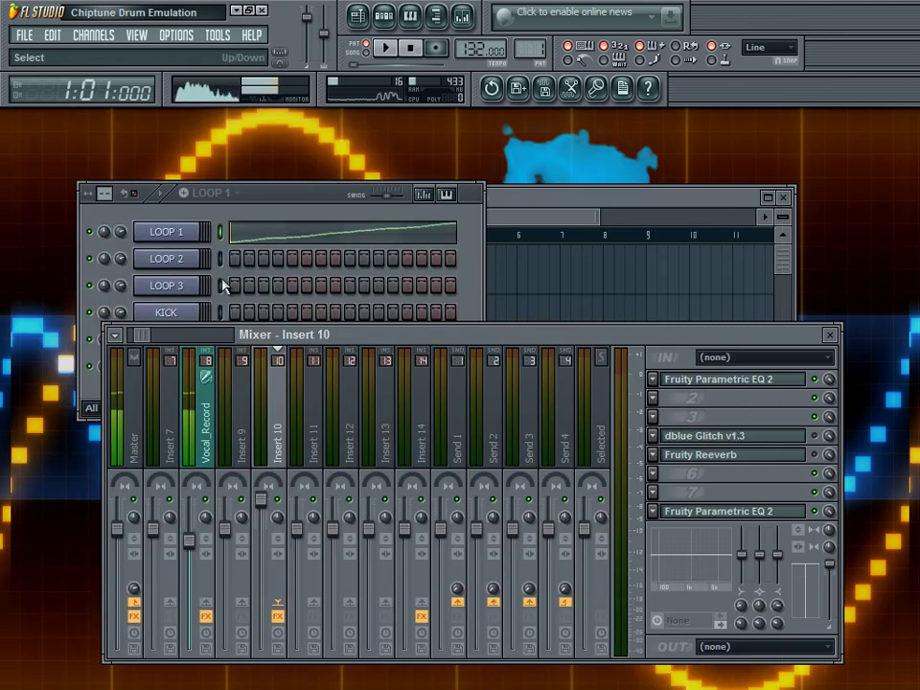
Try Crusher Amount at about 21, then set it back to about 4 and save.
click(745, 439)
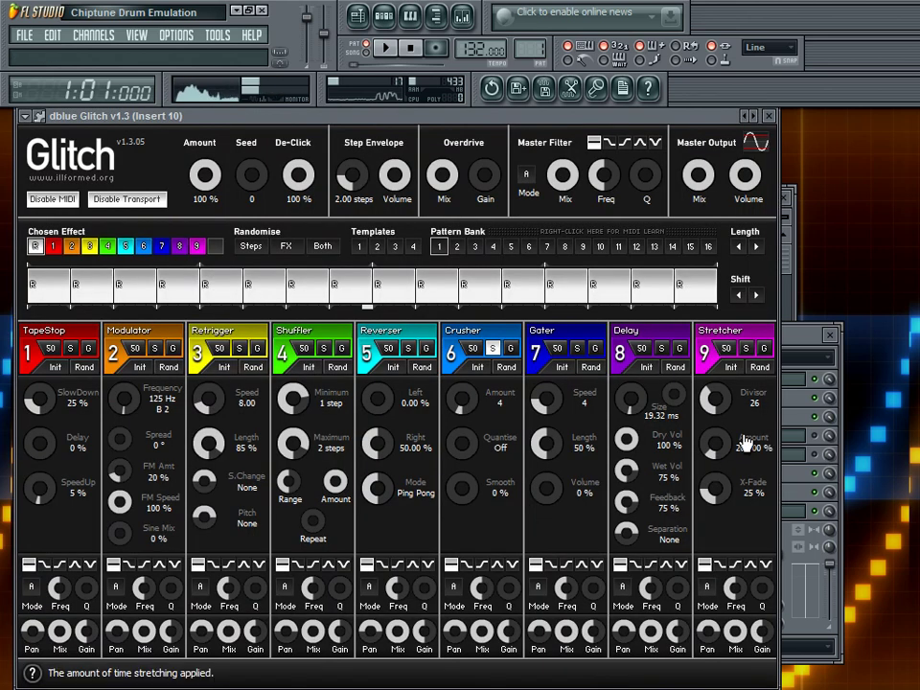
click(819, 439)
click(513, 128)
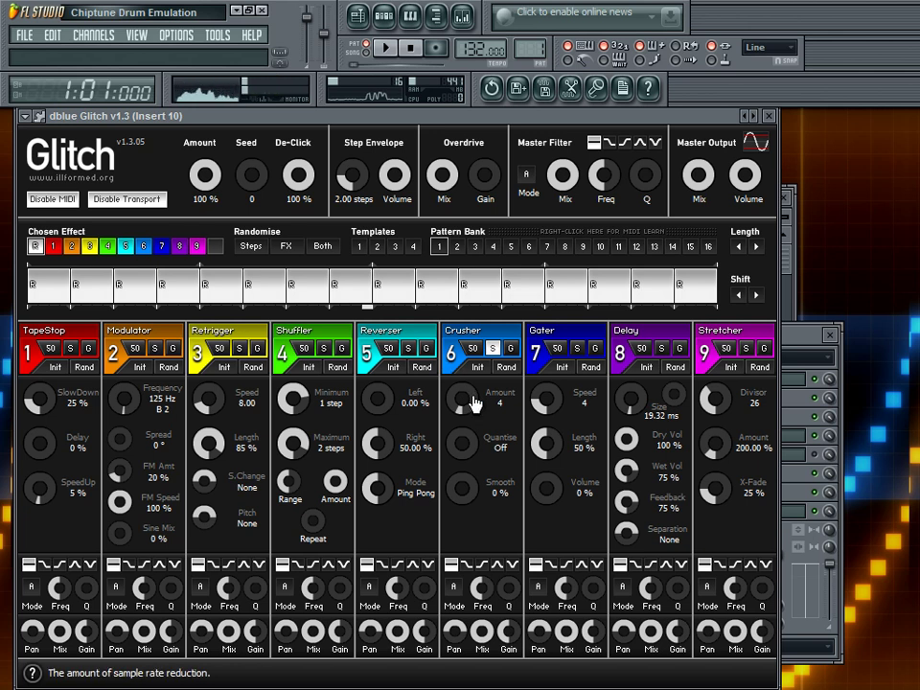
drag(475, 403, 475, 402)
key(space)
key(ctrl+s)
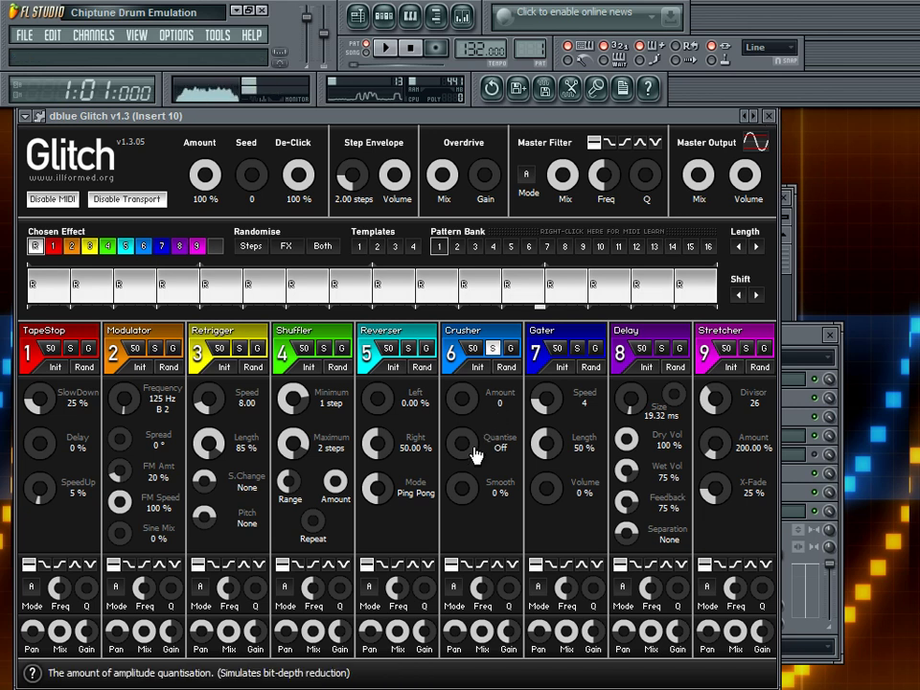
drag(461, 404, 460, 401)
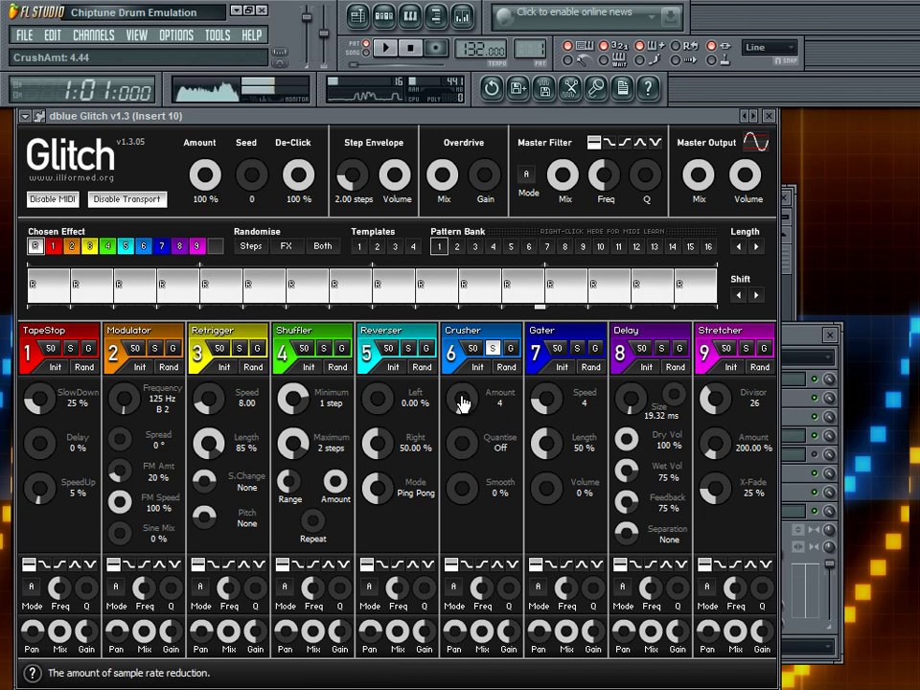
key(ctrl+s)
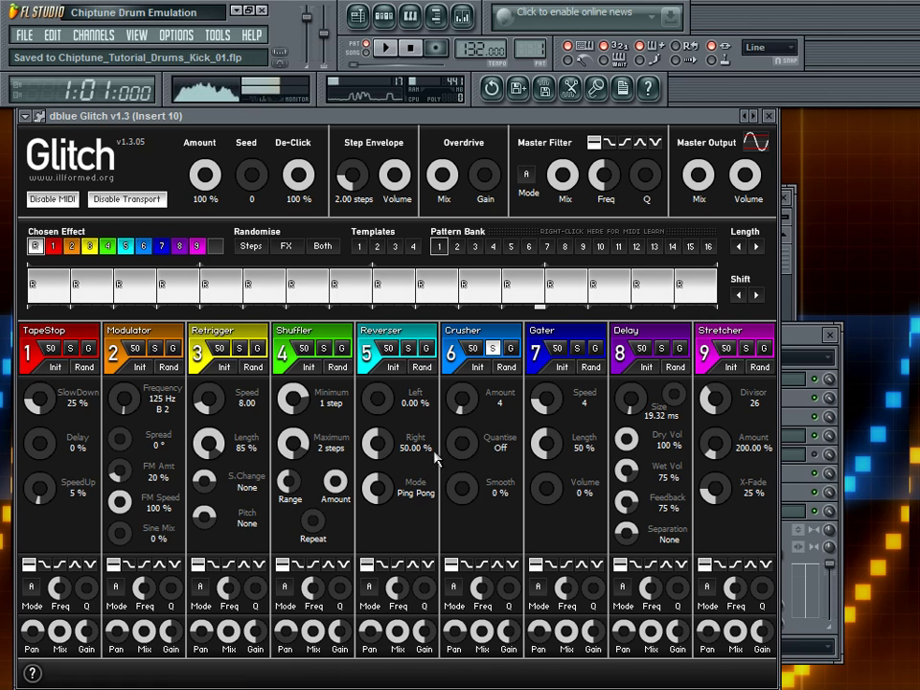
Adjust the Crusher settings by scrolling while the loop plays, then save.
key(space)
scroll(460, 461, down, 5)
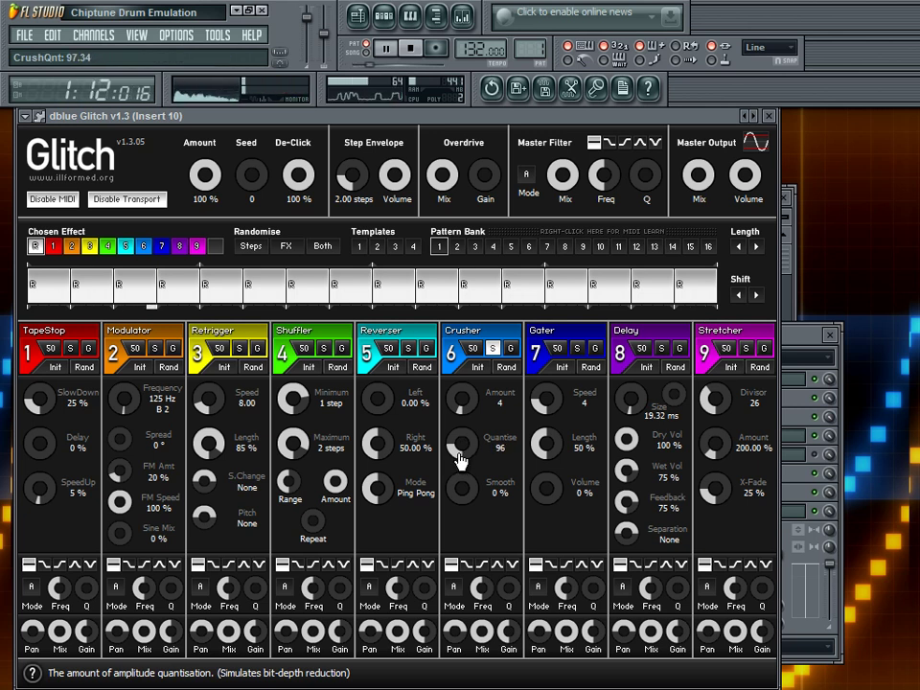
scroll(460, 461, down, 8)
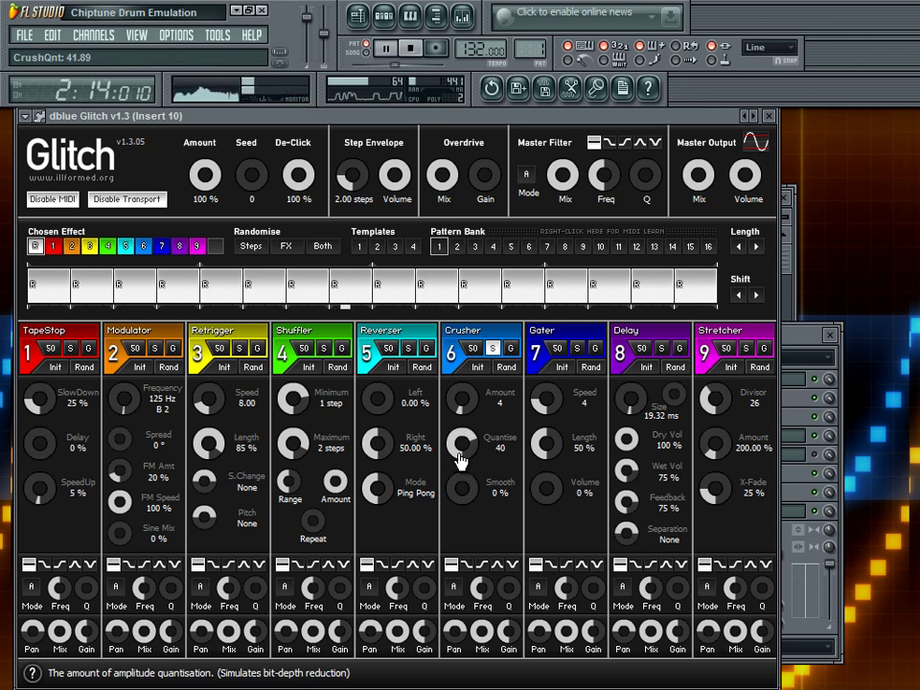
scroll(460, 461, down, 4)
key(space)
key(ctrl+s)
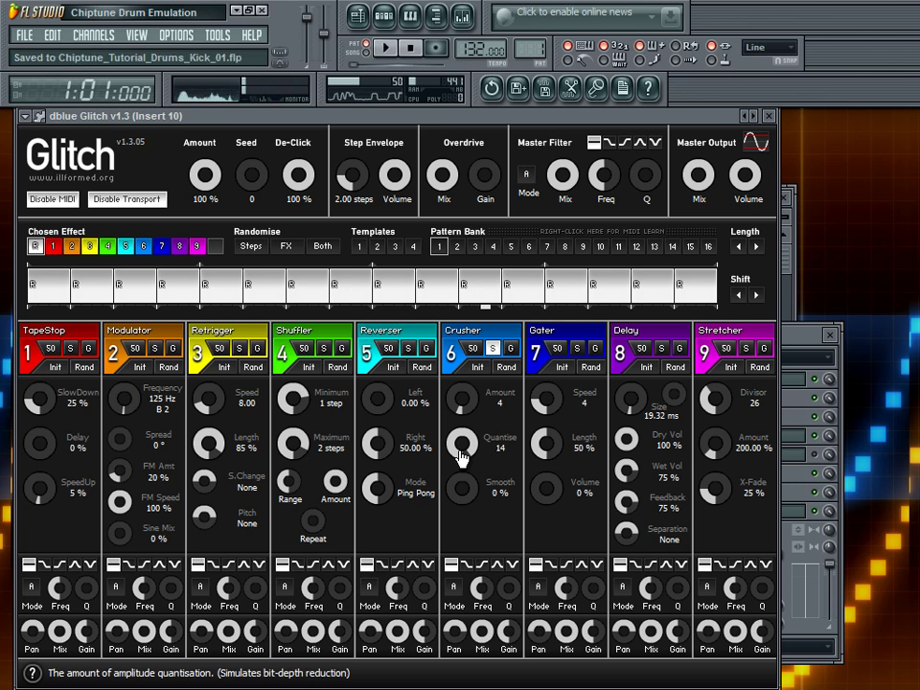
Reset Crusher Quantise to Off, bring Smooth to about 6%, audition, and save.
ctrl+click(460, 458)
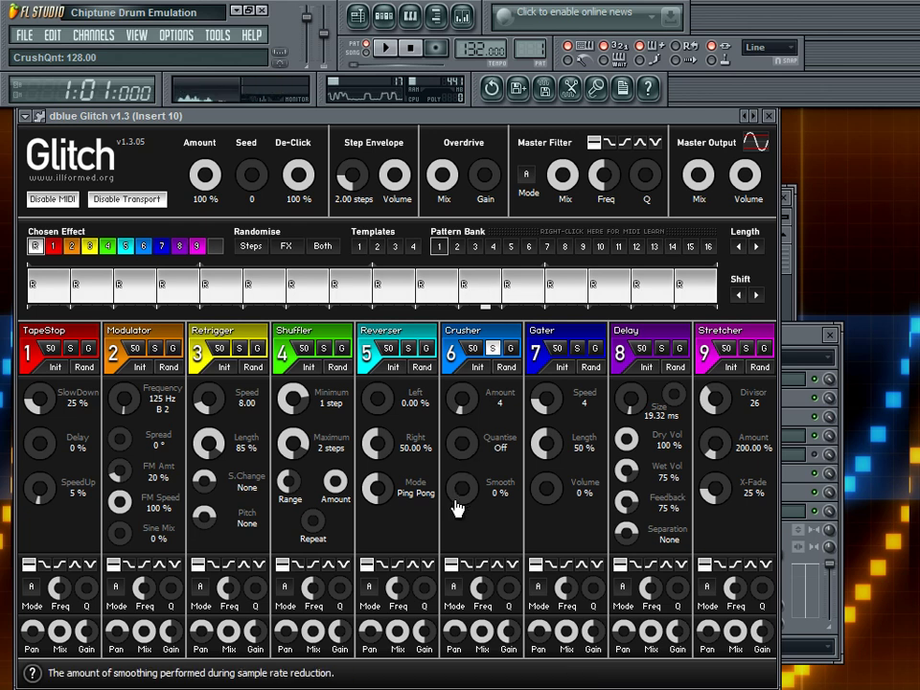
mouse_move(458, 505)
mouse_down()
mouse_move(458, 460)
mouse_move(458, 517)
mouse_up()
drag(456, 445, 455, 437)
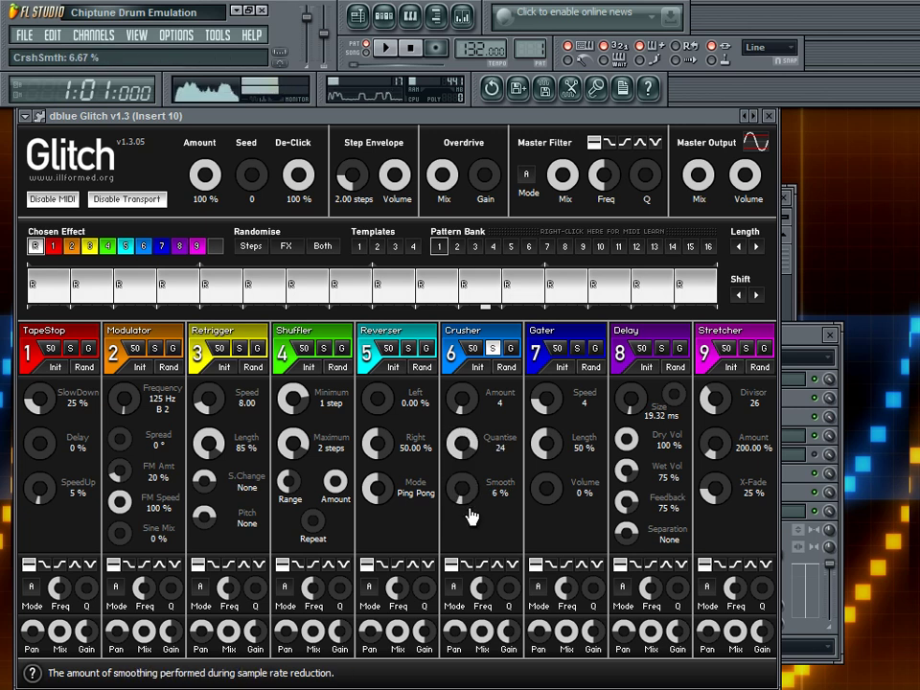
key(space)
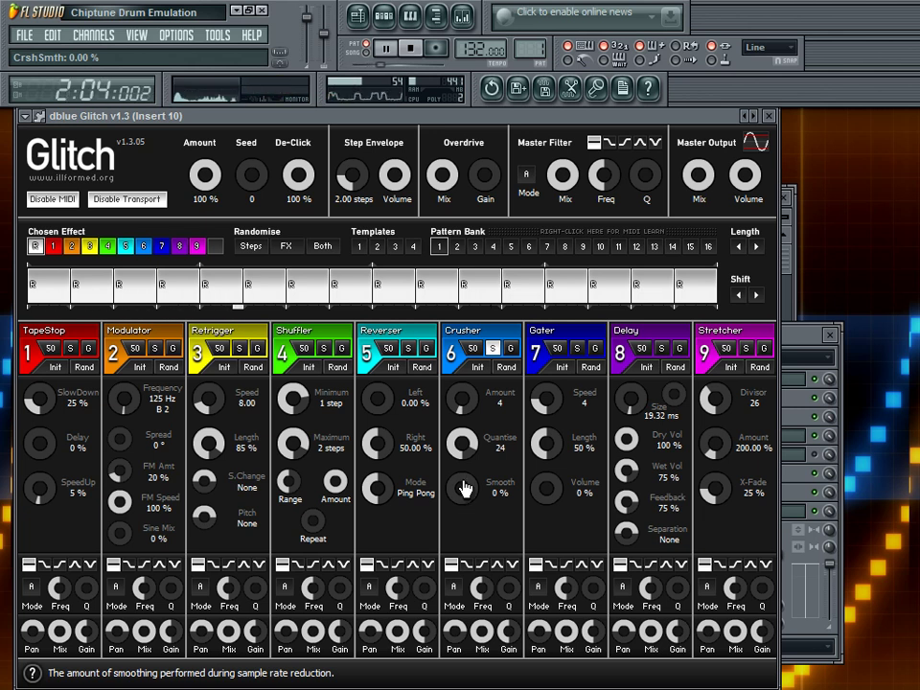
scroll(464, 488, up, 12)
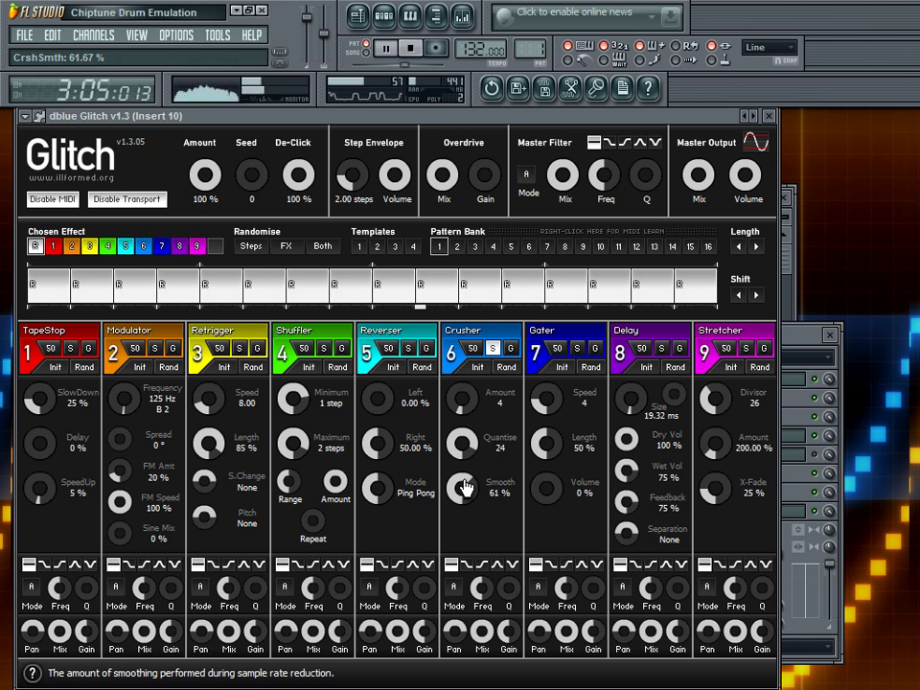
scroll(464, 488, up, 8)
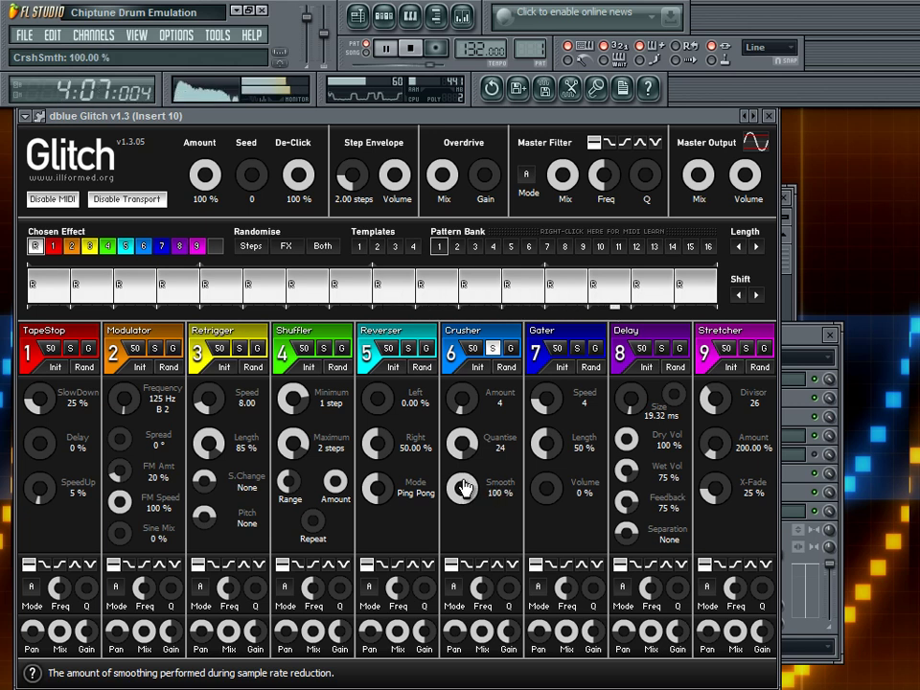
scroll(463, 488, down, 20)
key(space)
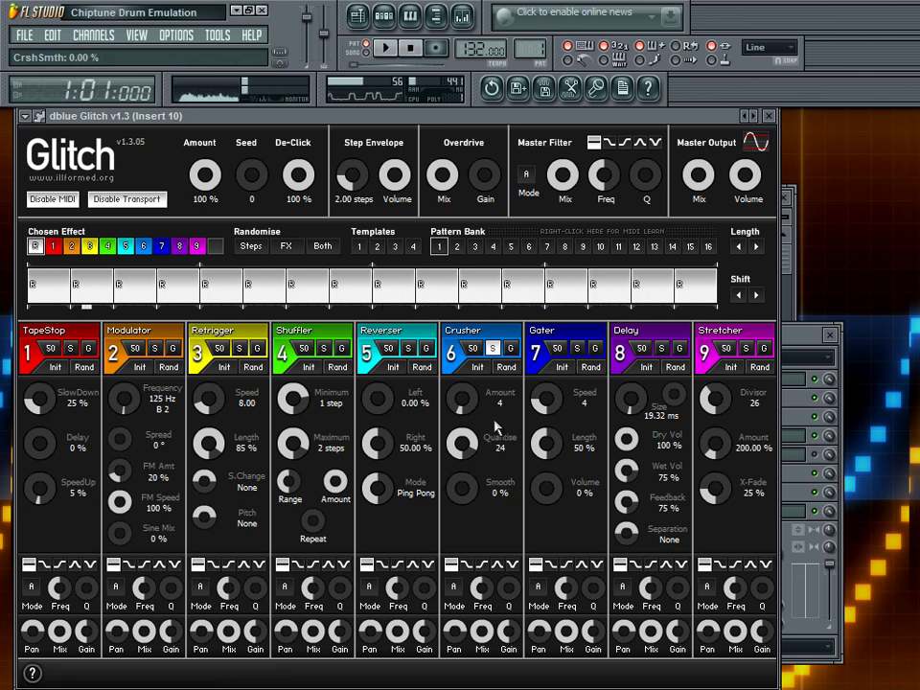
key(ctrl+s)
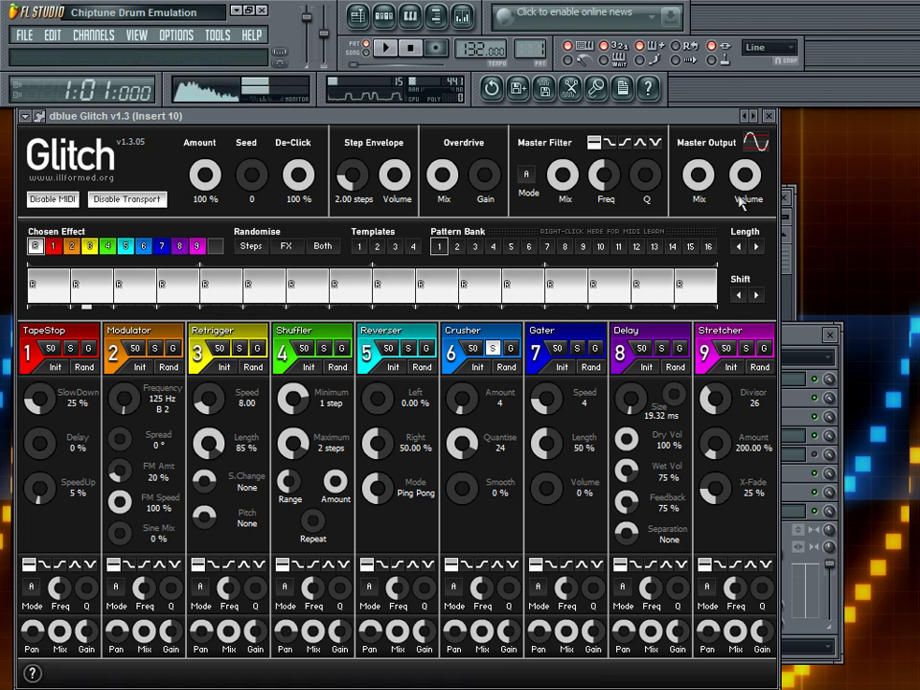
Check the last Parametric EQ 2, then raise Glitch's Overdrive Gain to about 36%.
click(773, 117)
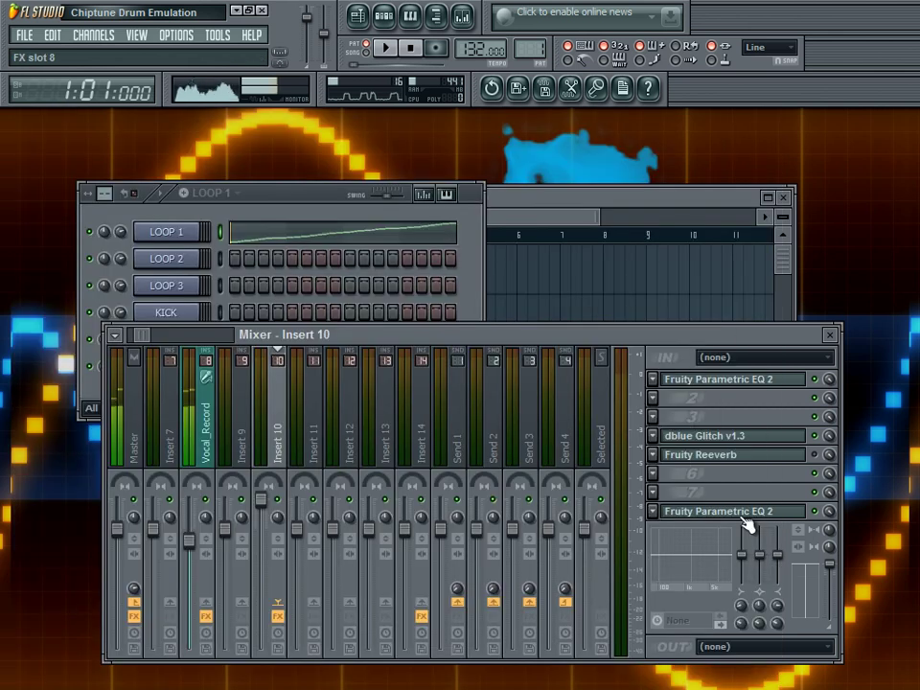
click(747, 512)
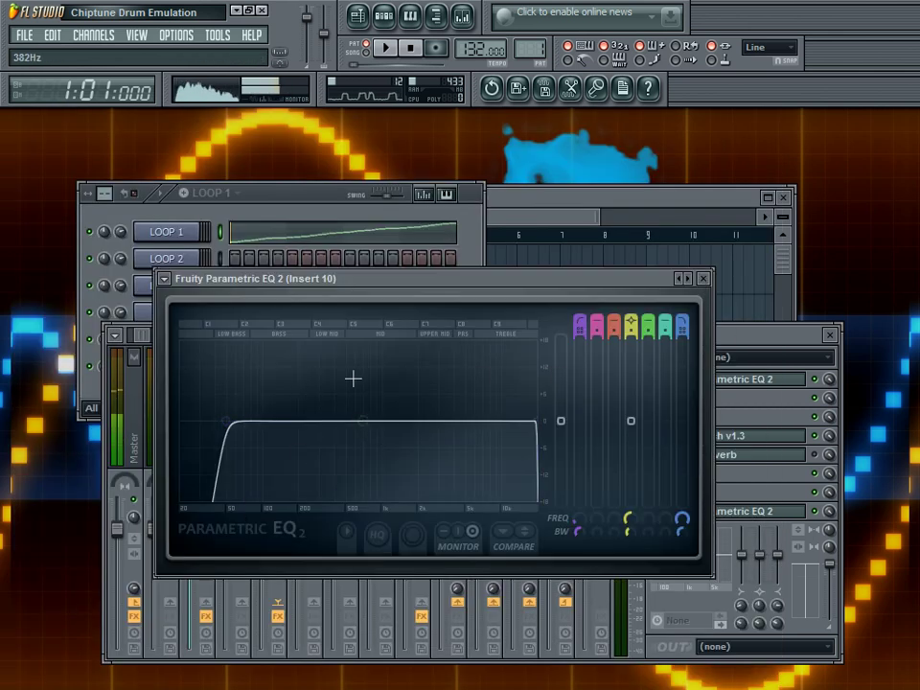
click(704, 278)
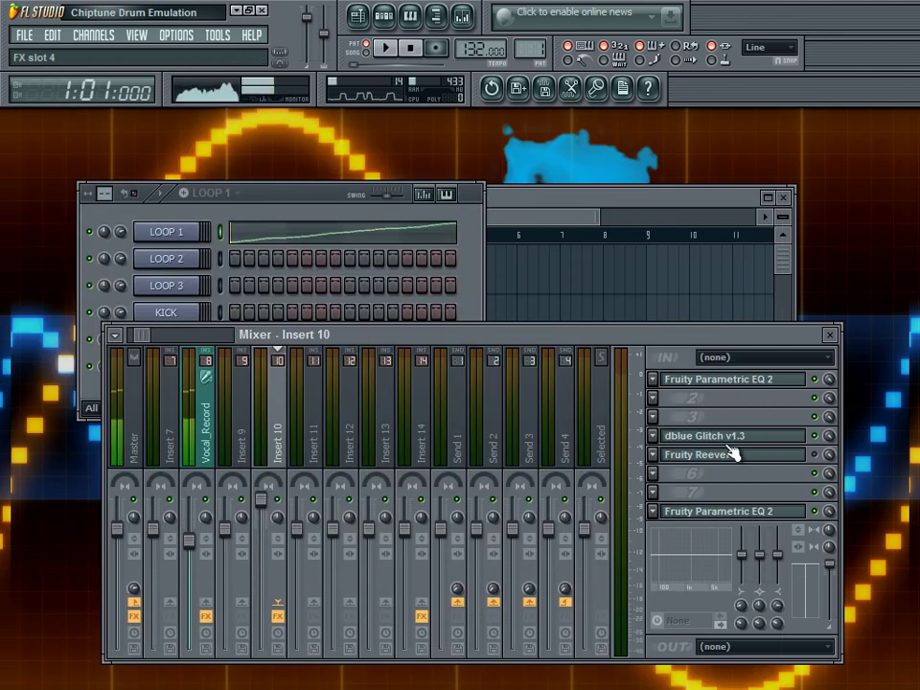
click(719, 443)
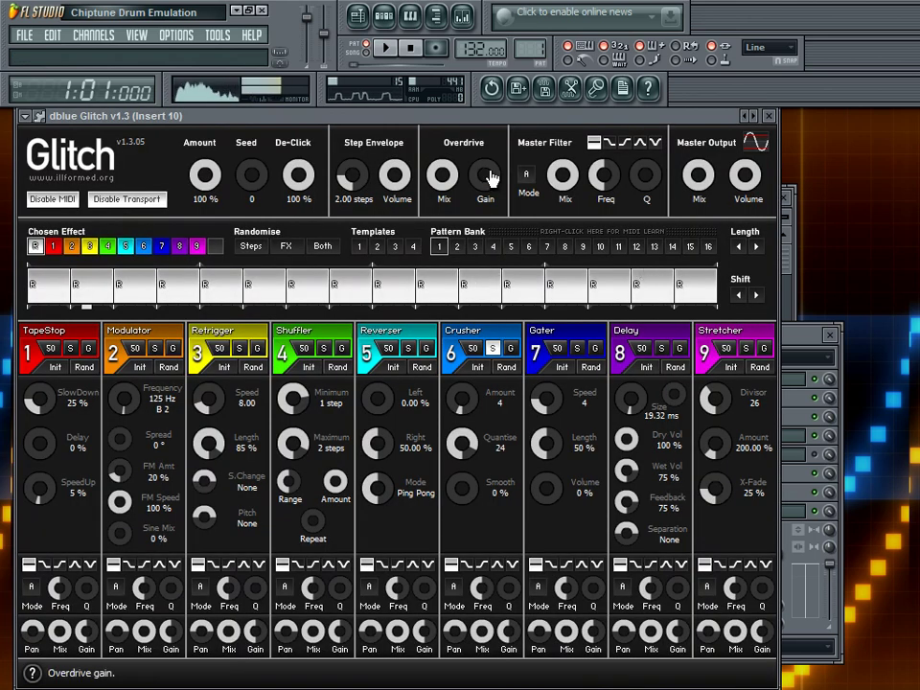
drag(476, 181, 499, 180)
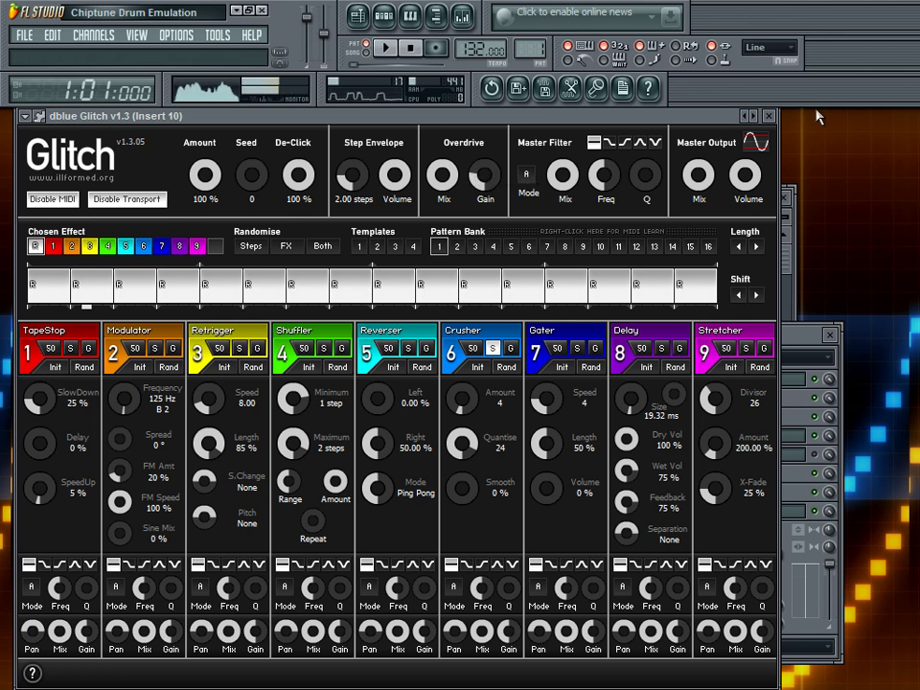
Switch the pattern to KICK and reopen dblue Glitch on Insert 10.
click(770, 115)
click(196, 193)
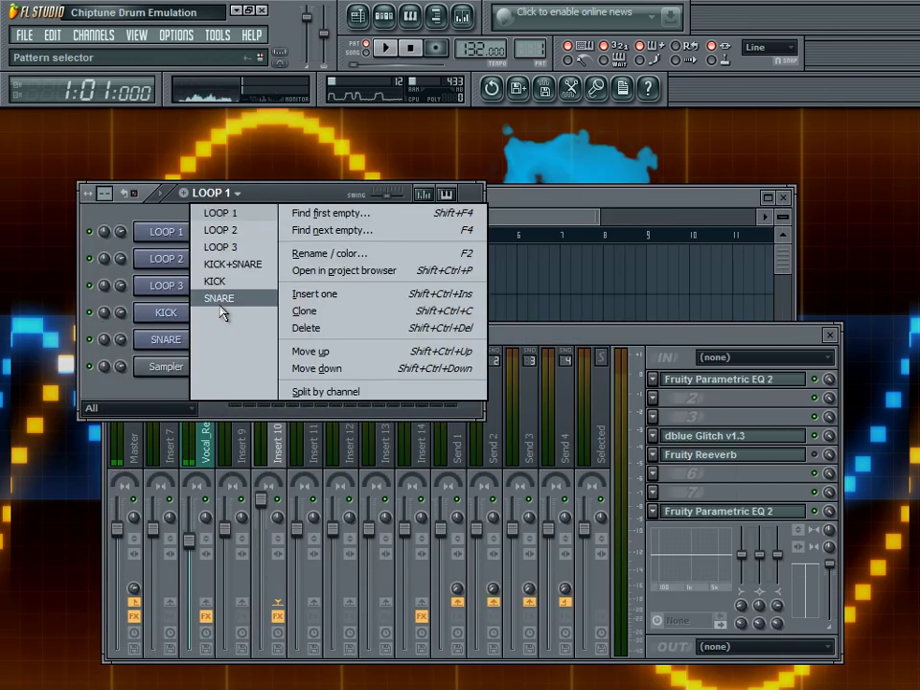
click(220, 279)
click(291, 456)
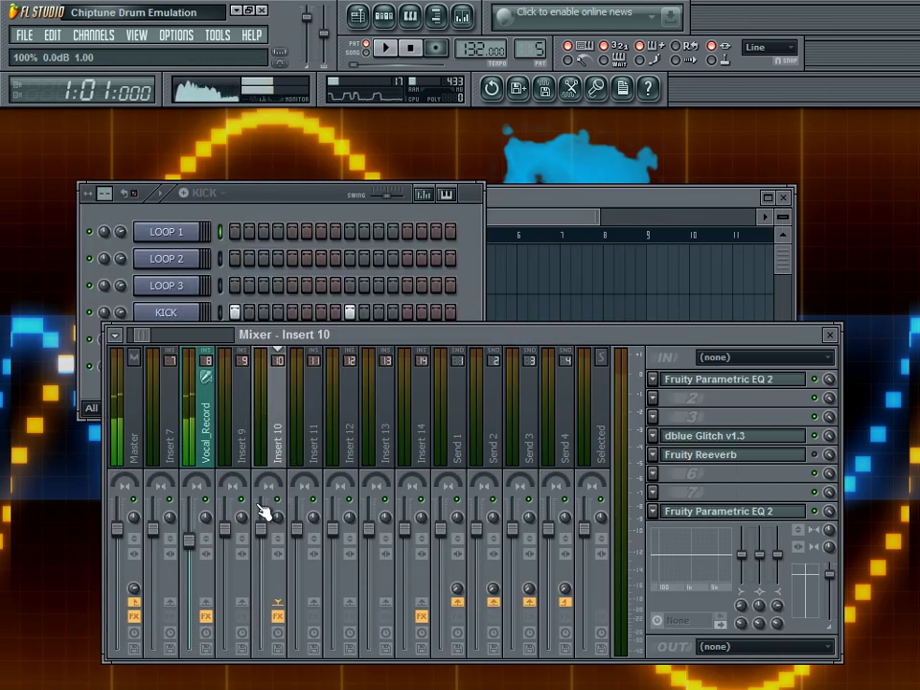
click(738, 436)
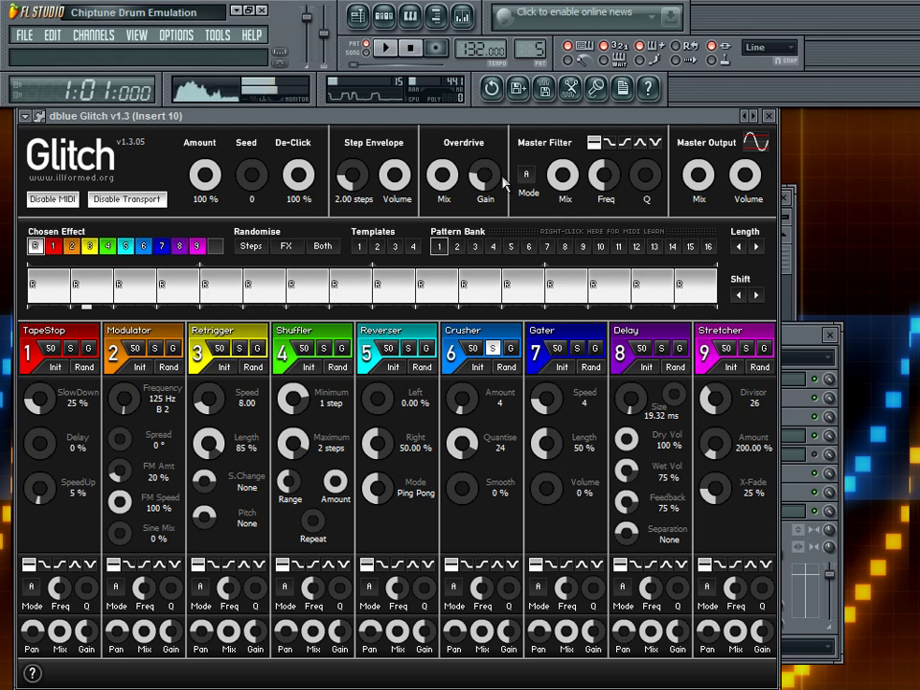
Lower Glitch's Master Output Volume and Overdrive Gain while auditioning, then reopen the plugin.
scroll(745, 175, down, 6)
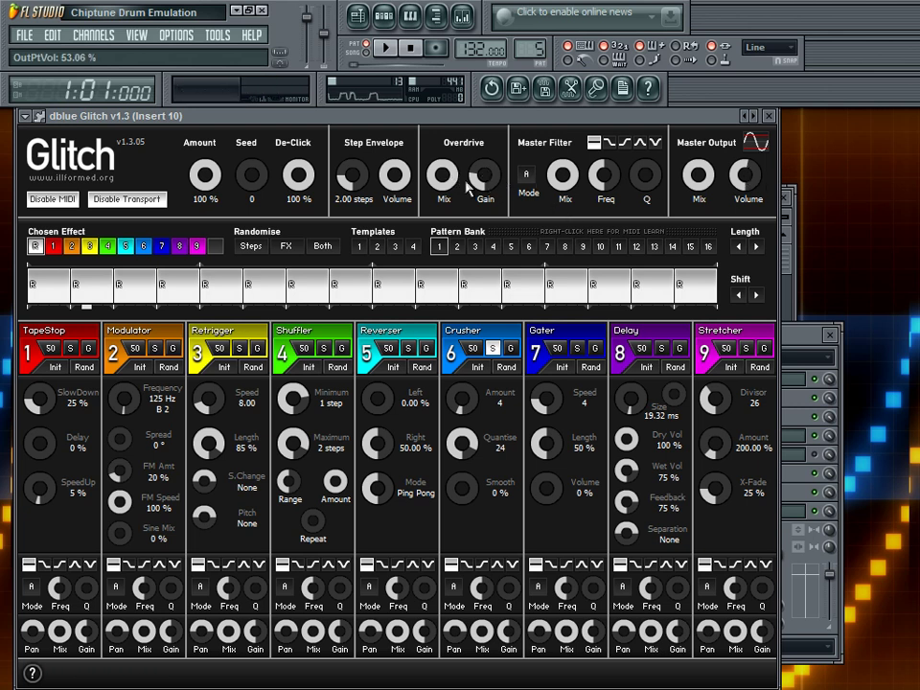
key(space)
scroll(482, 181, down, 5)
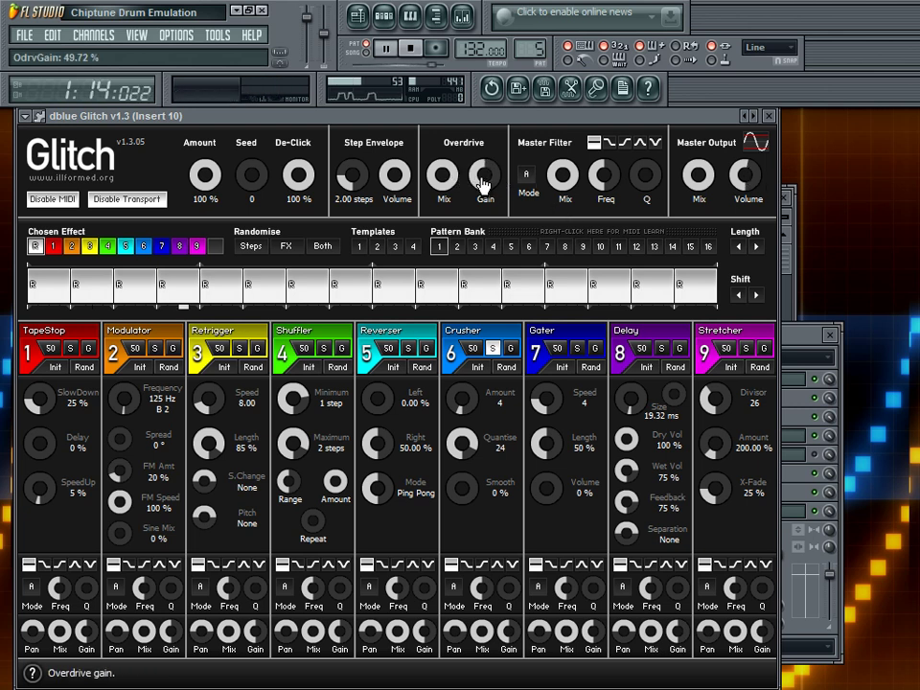
scroll(483, 181, down, 3)
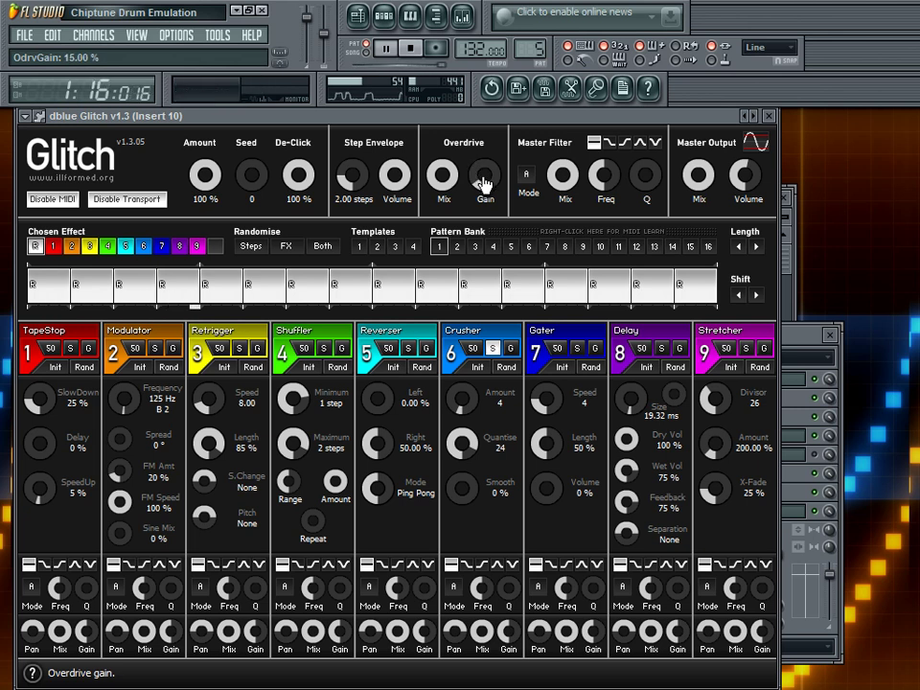
scroll(482, 181, up, 7)
scroll(482, 181, down, 1)
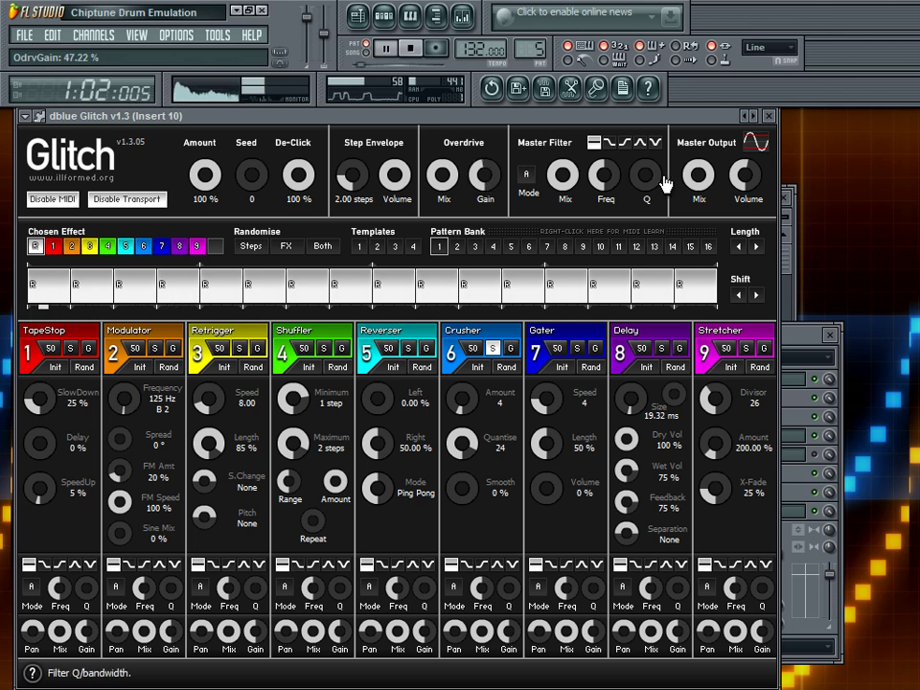
key(space)
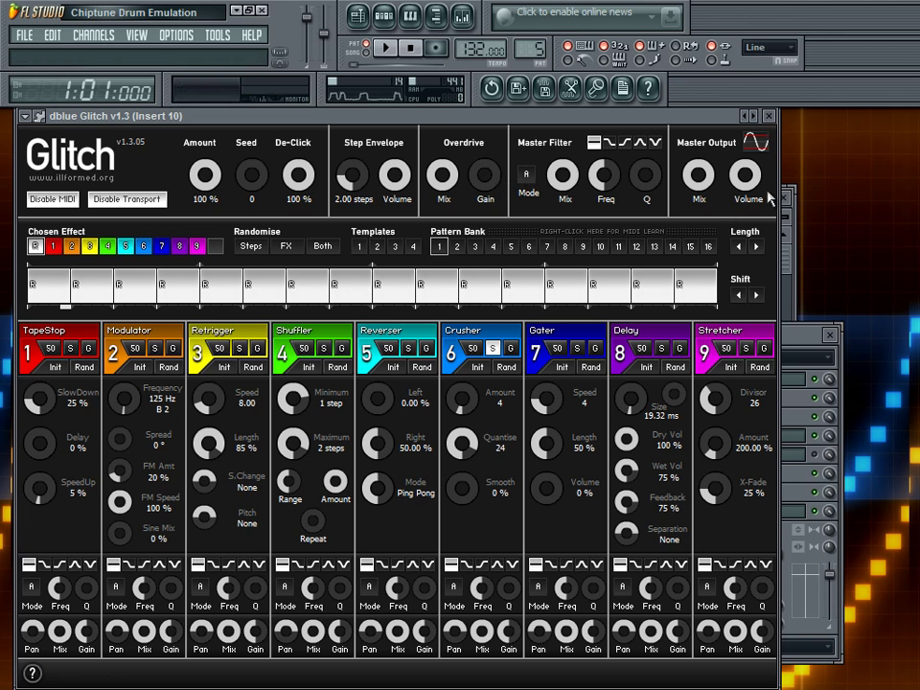
key(space)
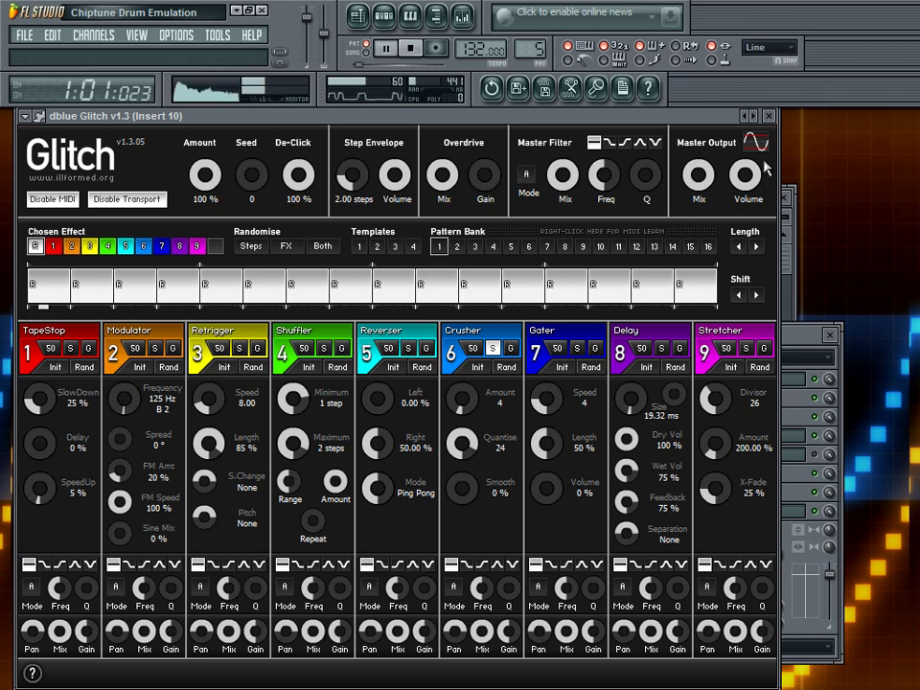
key(space)
click(770, 116)
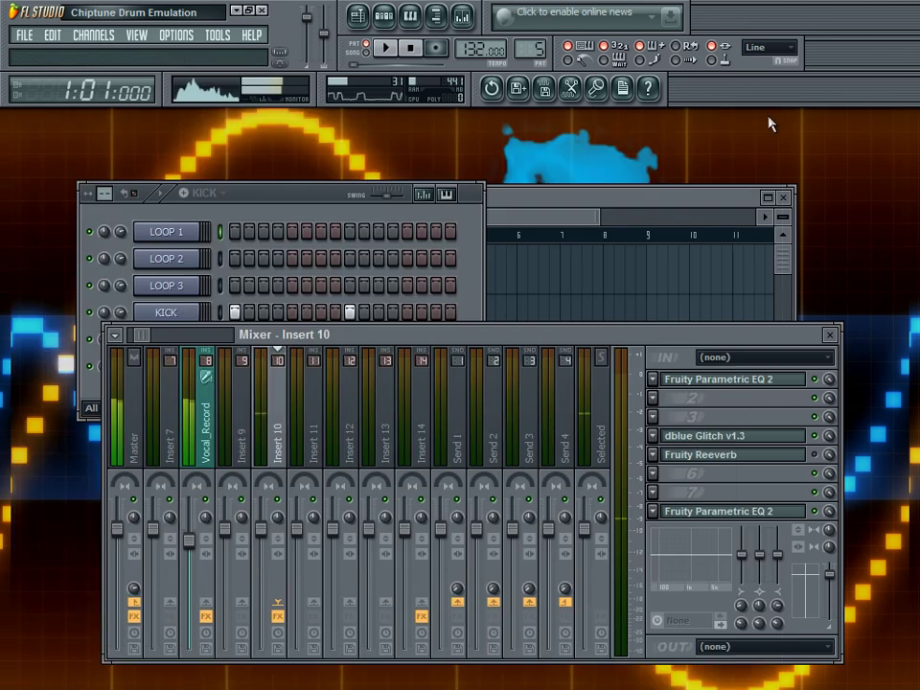
click(731, 437)
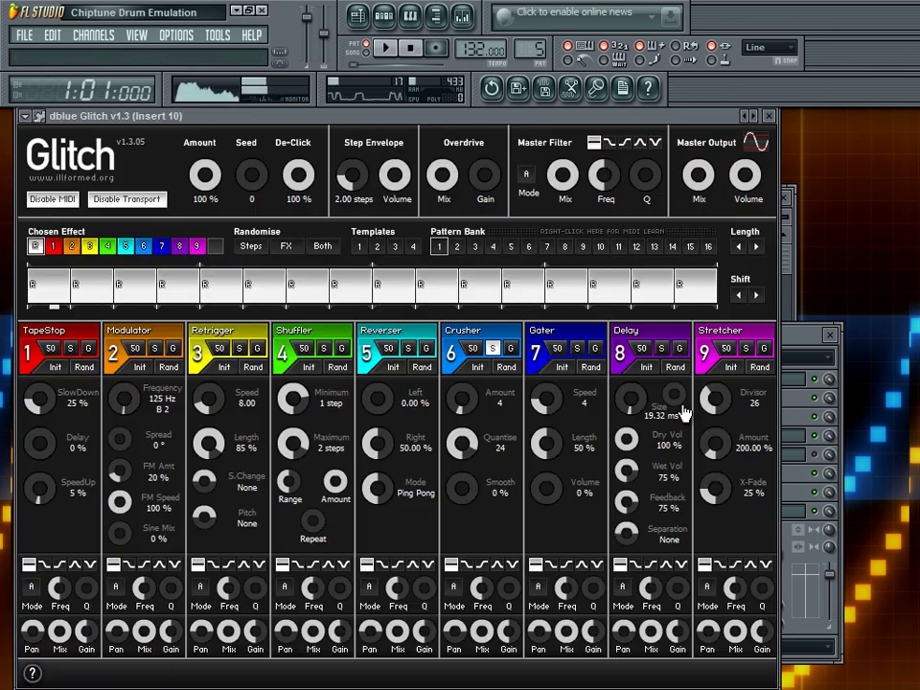
click(776, 116)
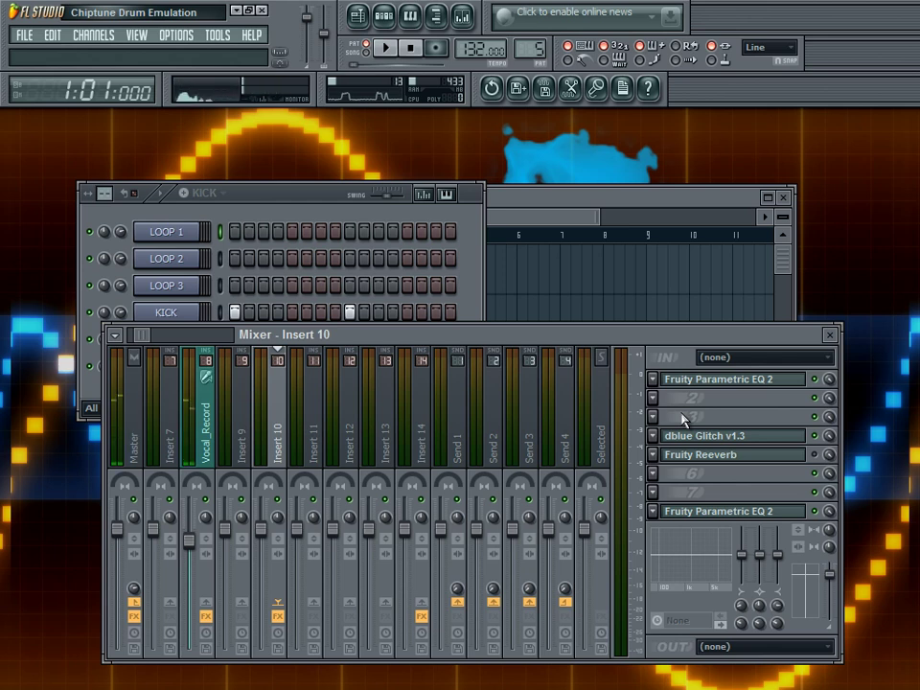
click(723, 436)
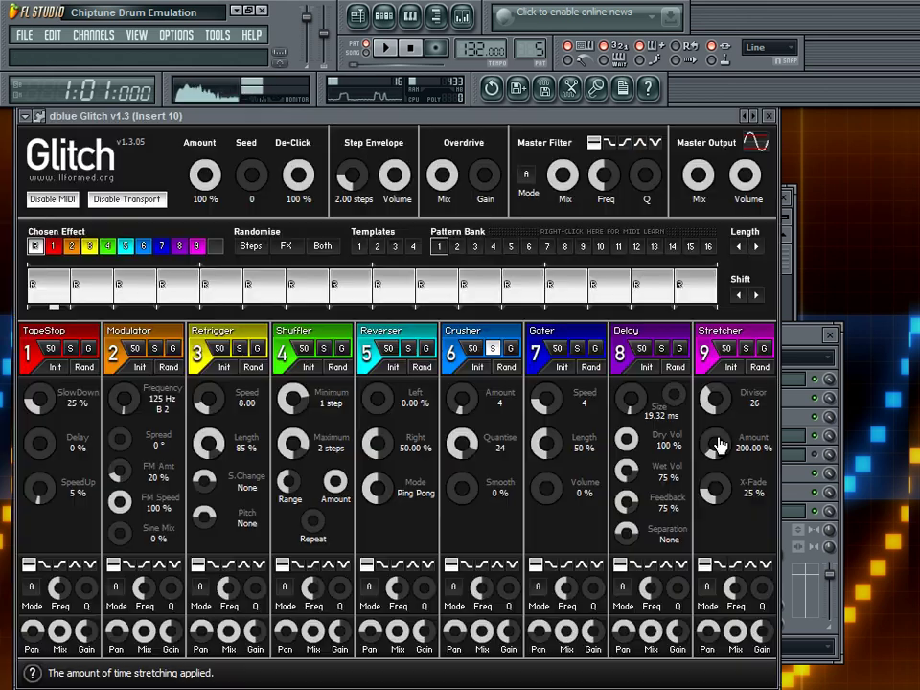
click(772, 121)
click(733, 511)
click(733, 510)
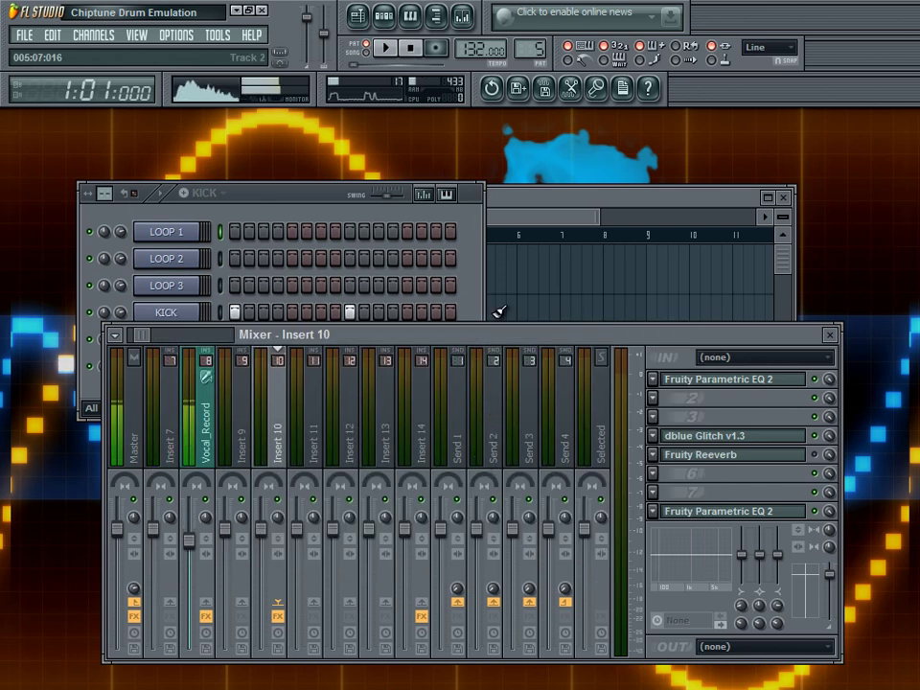
click(710, 436)
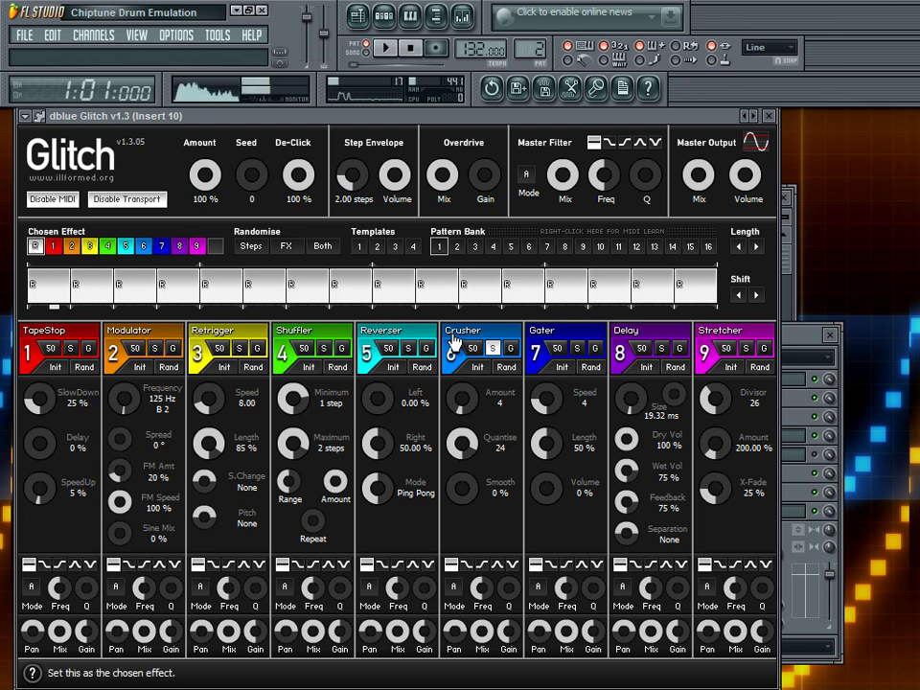
Switch to the KICK pattern and inspect the KICK channel's settings.
click(769, 115)
click(213, 192)
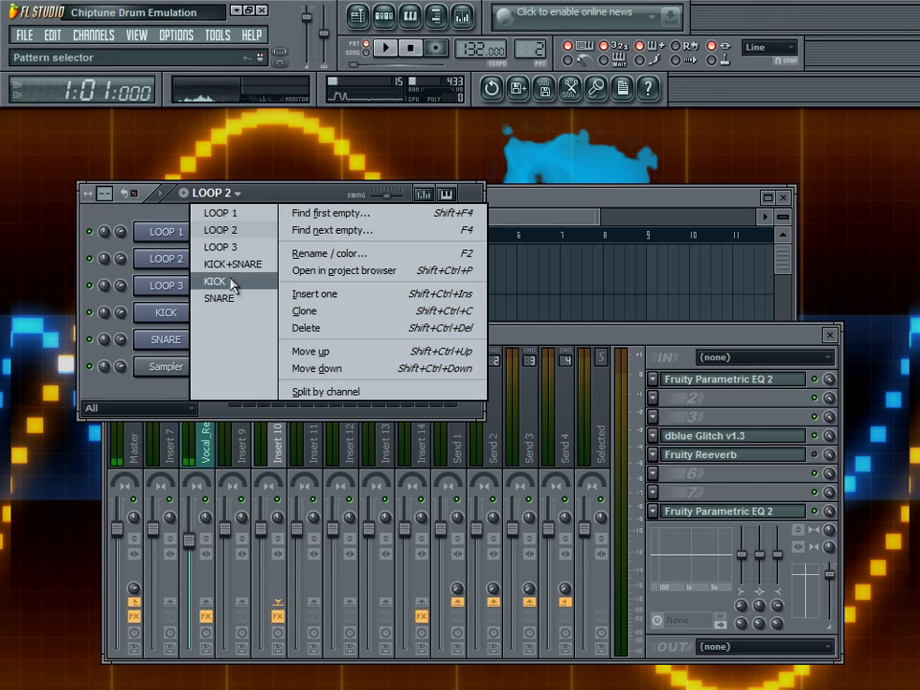
click(230, 280)
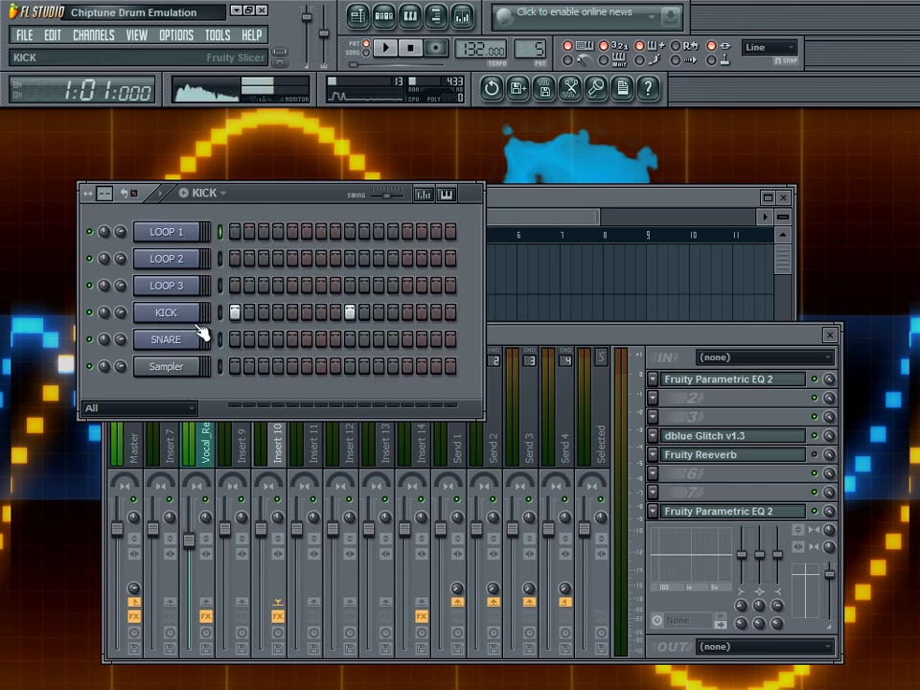
click(168, 313)
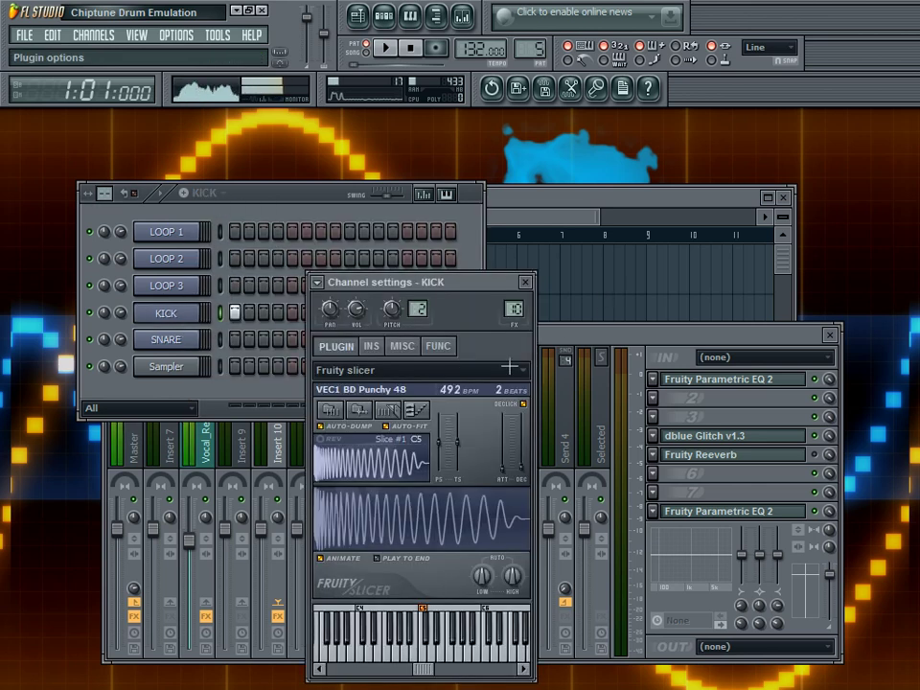
click(529, 284)
click(579, 345)
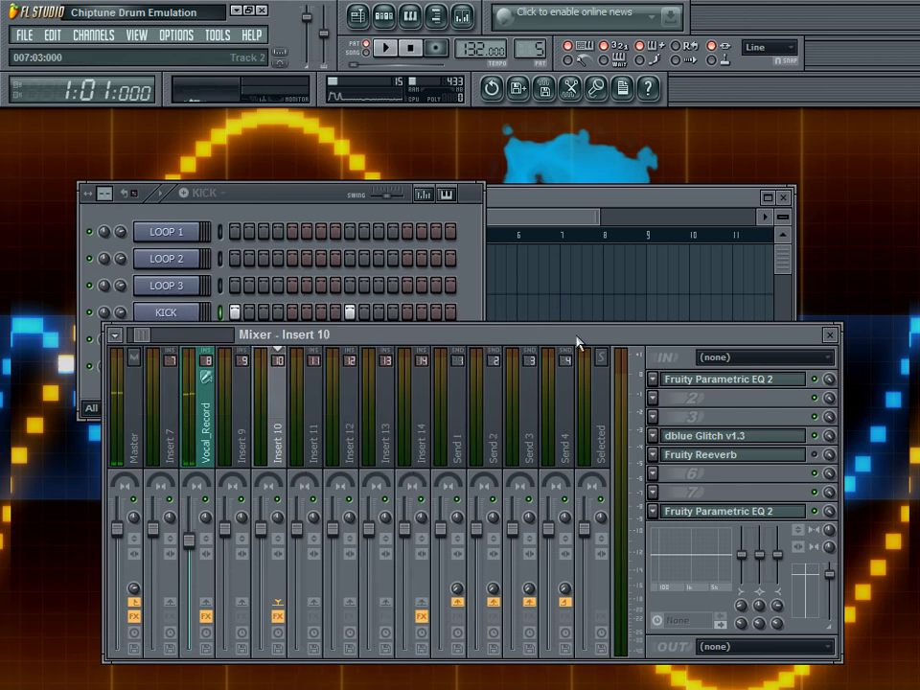
click(337, 287)
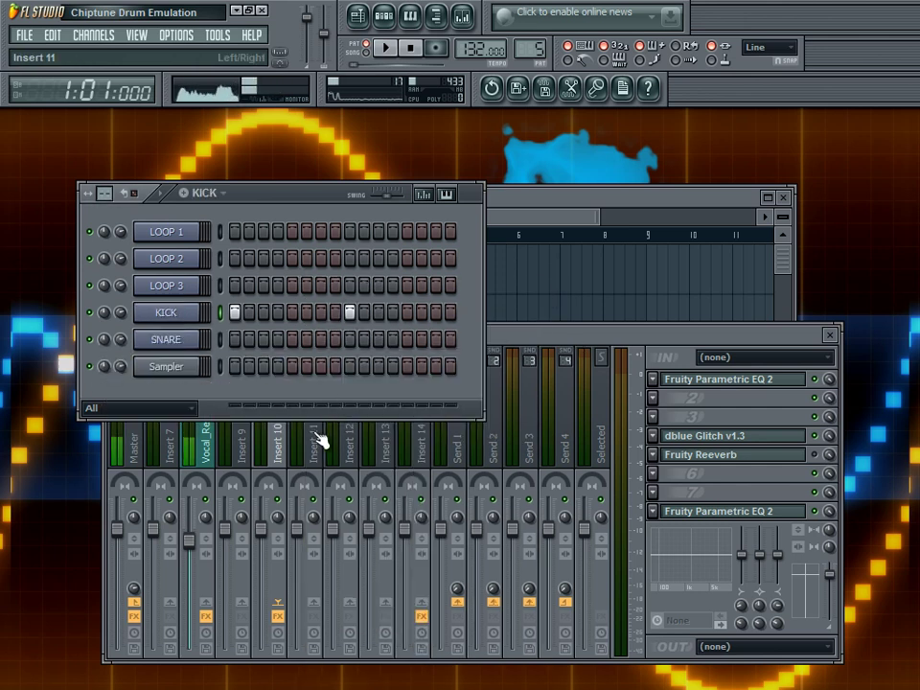
Select the LOOP 2 pattern, check Glitch, and open FX slot 1's Parametric EQ 2.
click(288, 451)
click(222, 193)
click(225, 228)
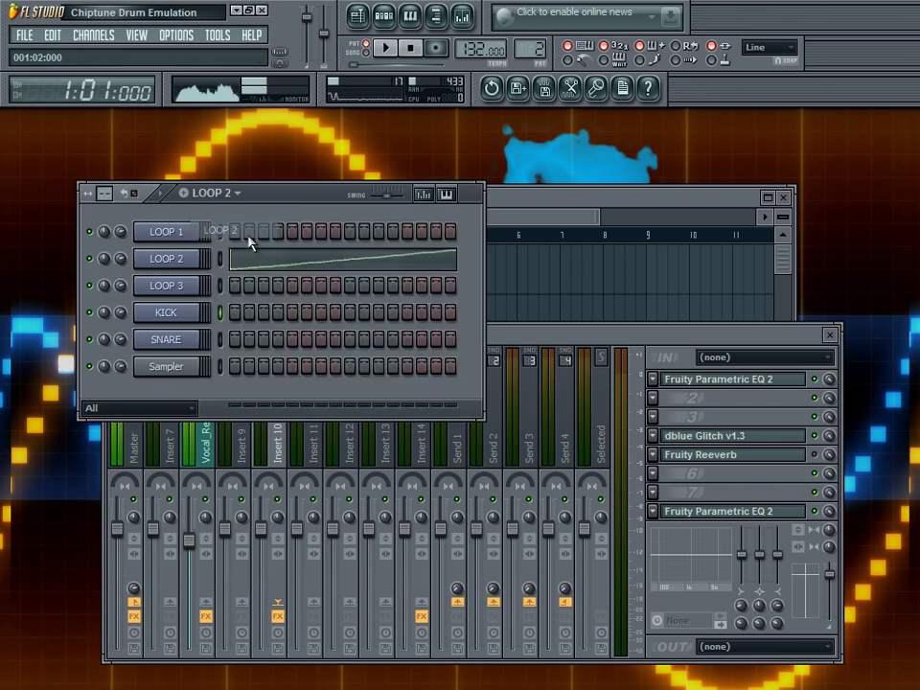
click(521, 342)
click(709, 435)
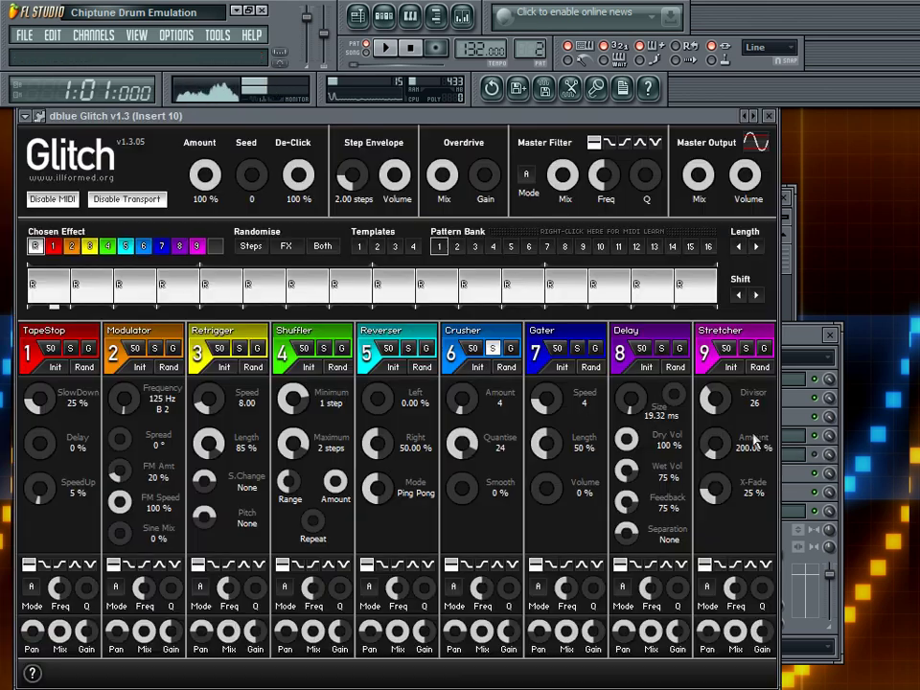
click(770, 117)
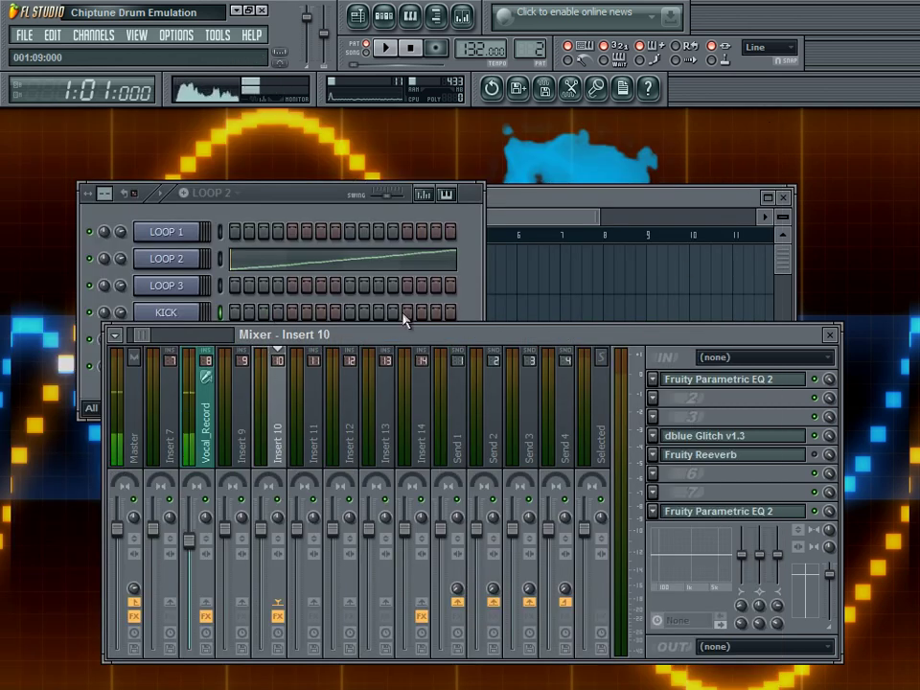
click(671, 381)
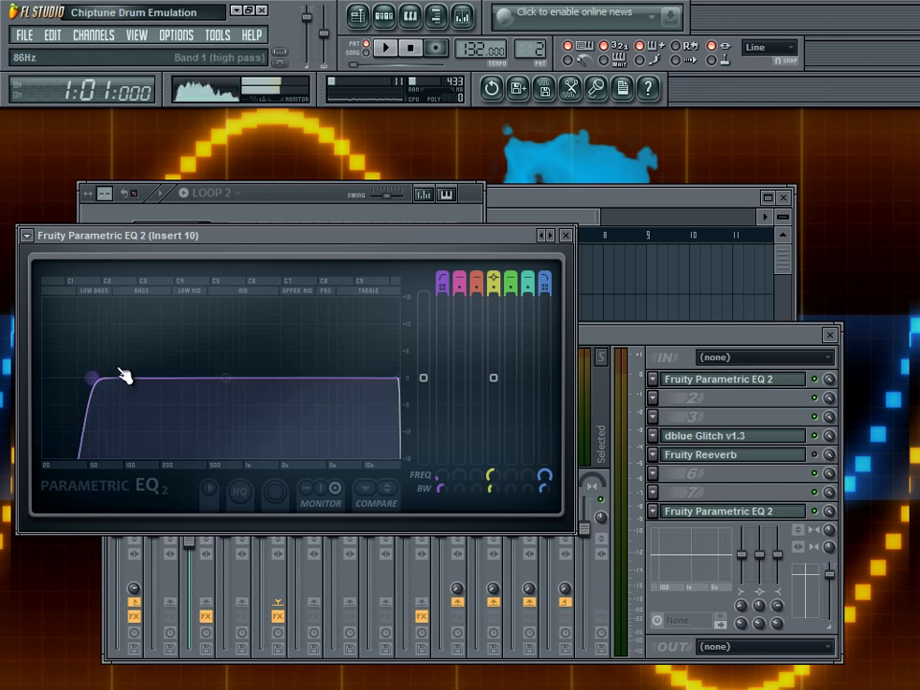
Close the first EQ, then briefly review the last Parametric EQ 2 and dblue Glitch.
click(571, 235)
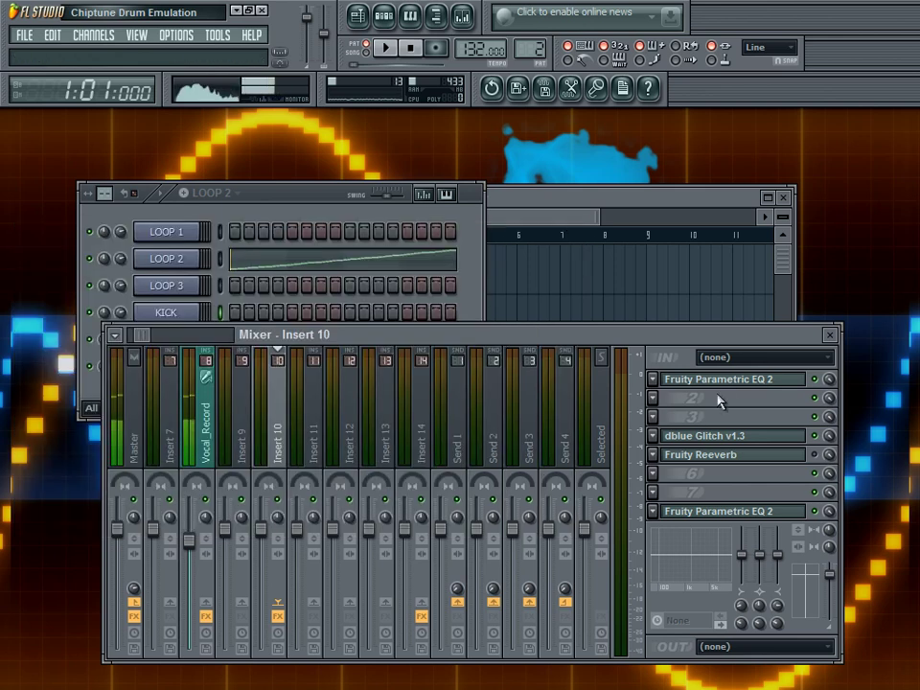
click(767, 512)
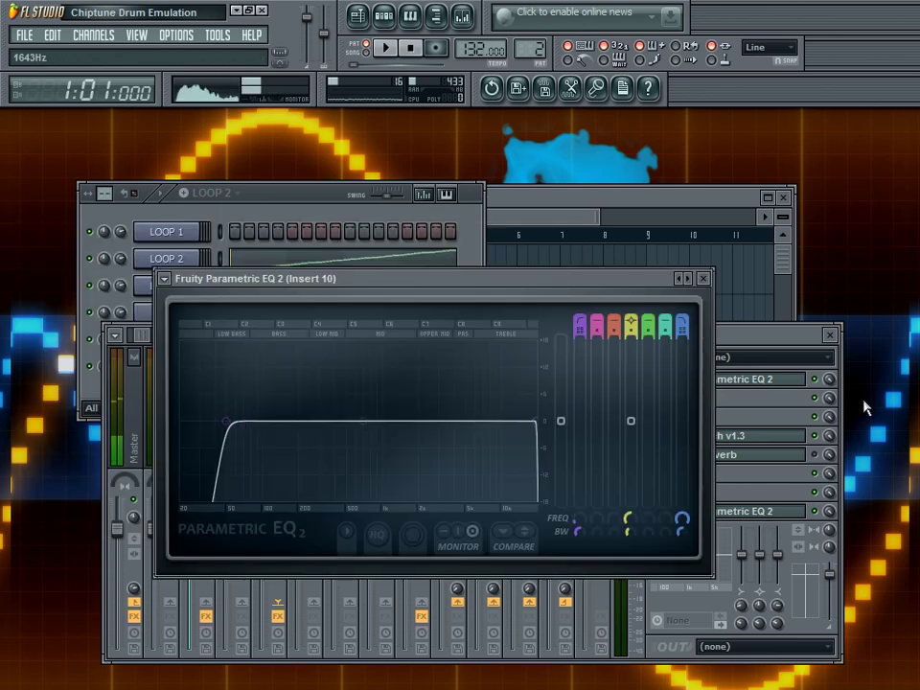
click(711, 277)
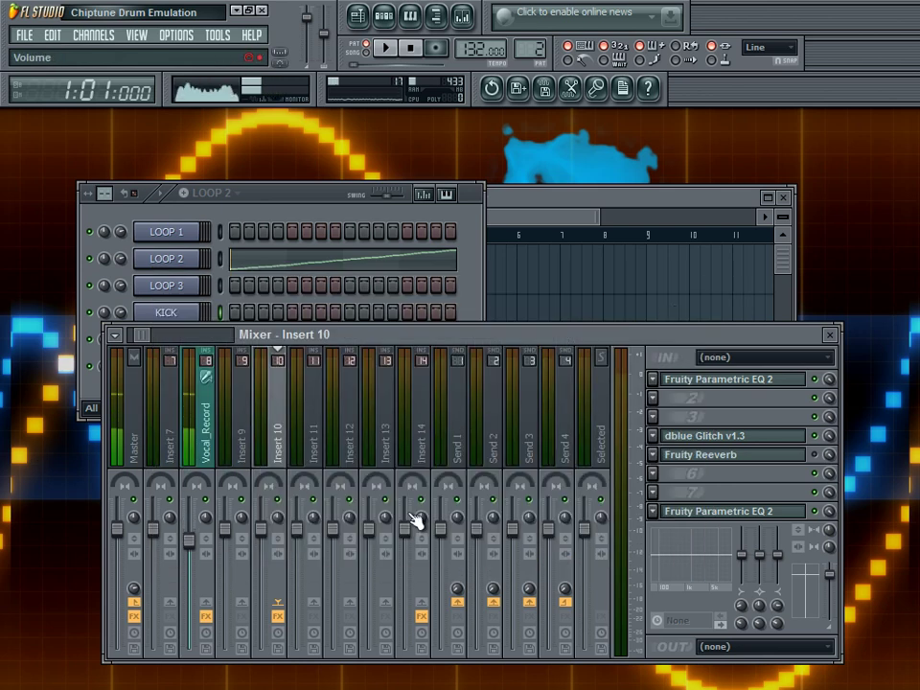
click(773, 439)
click(768, 116)
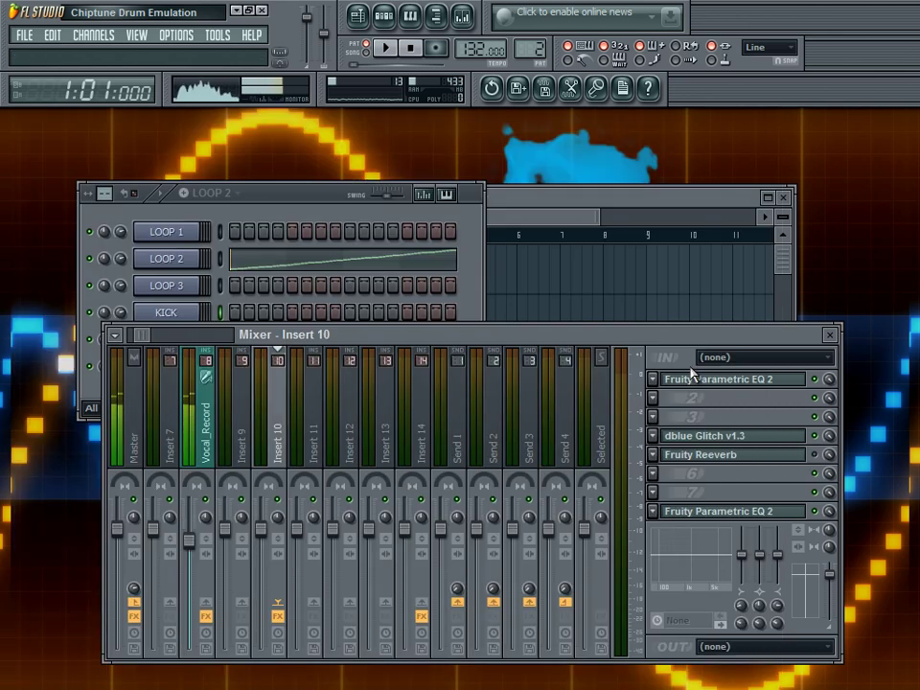
click(704, 437)
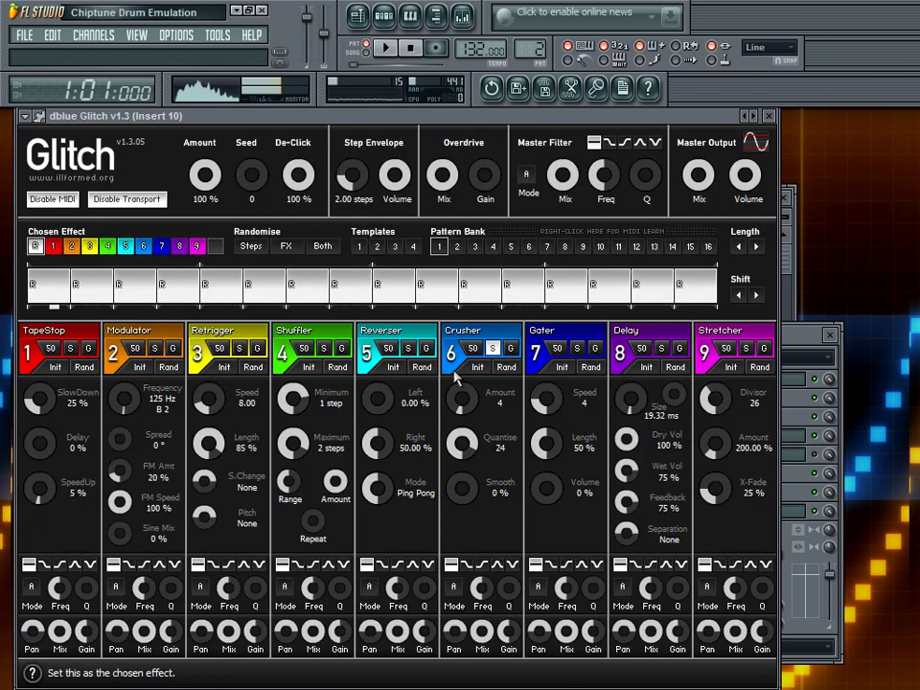
click(771, 114)
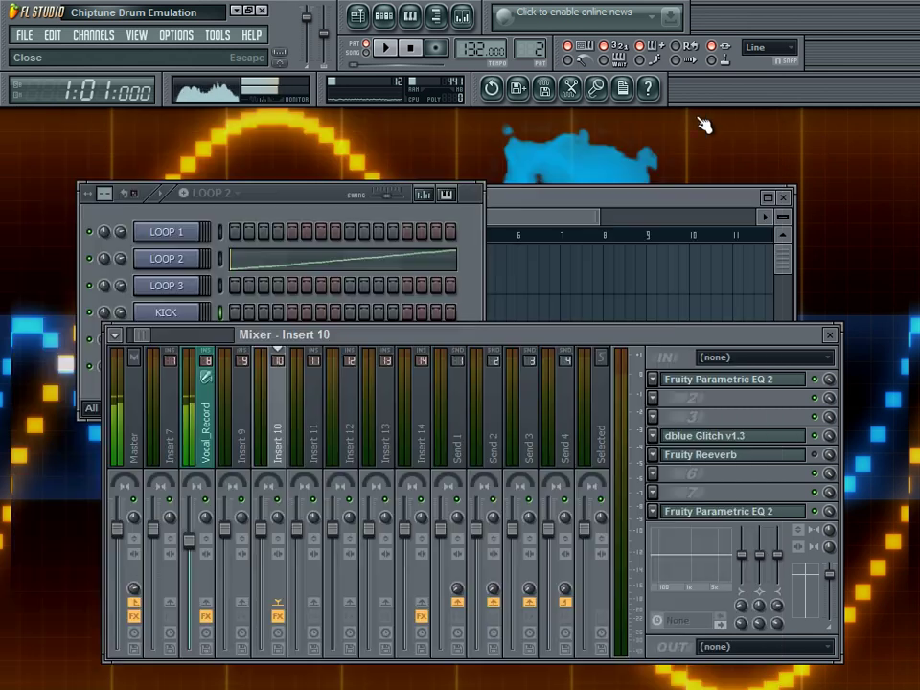
Scroll the Woolyss 8-bit sample pack list down to the Micropak entries, then return to FL Studio.
click(245, 19)
scroll(383, 332, up, 2)
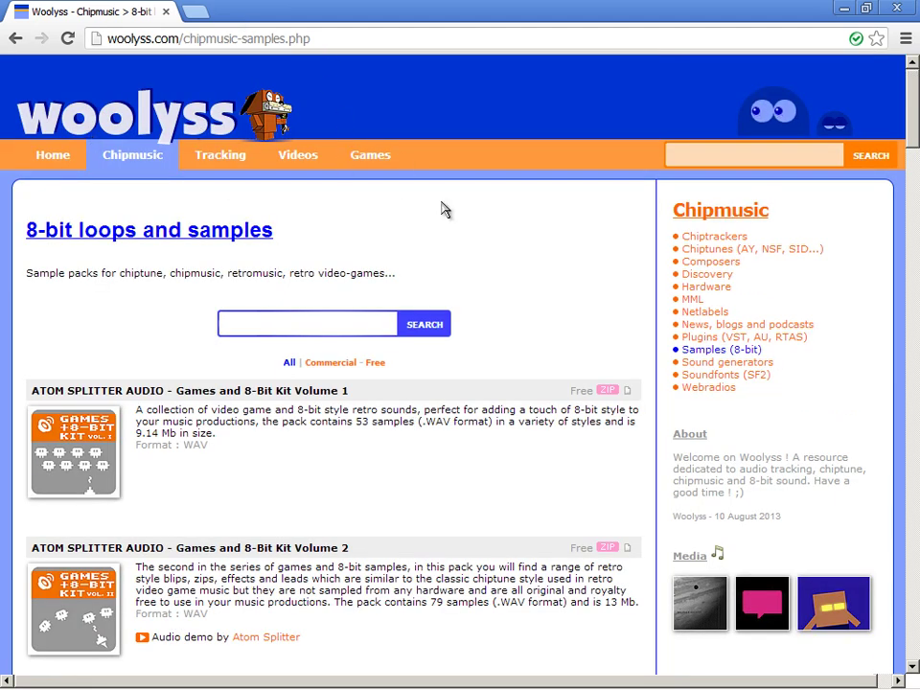
scroll(393, 353, down, 2)
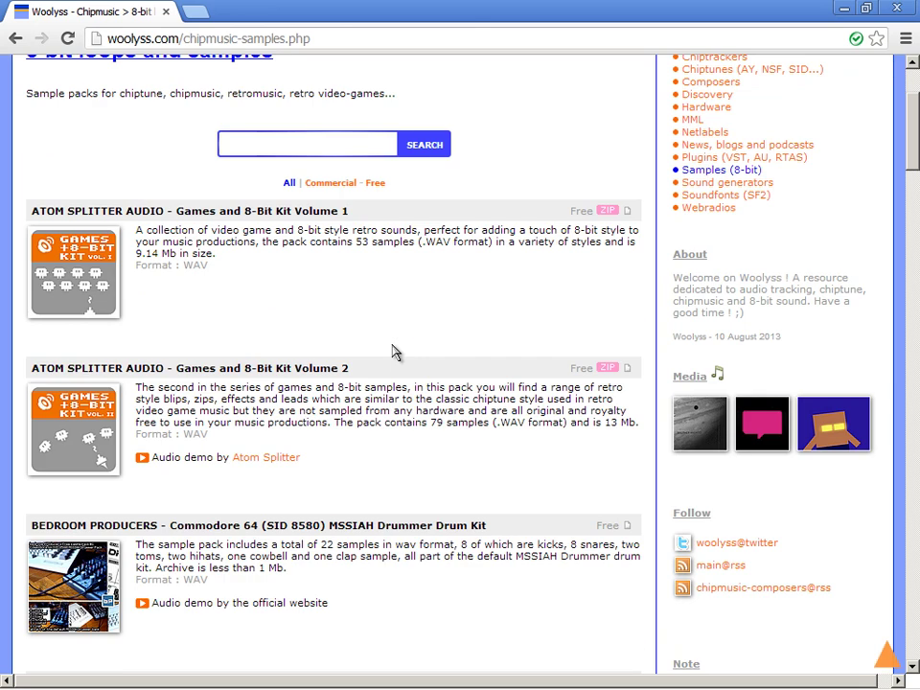
scroll(393, 352, down, 1)
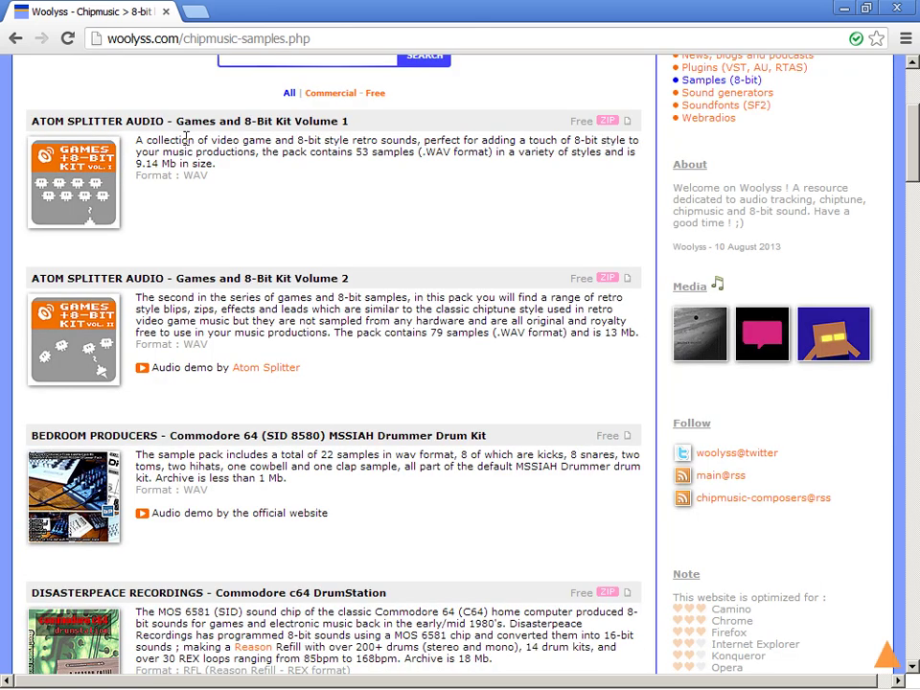
scroll(458, 271, down, 2)
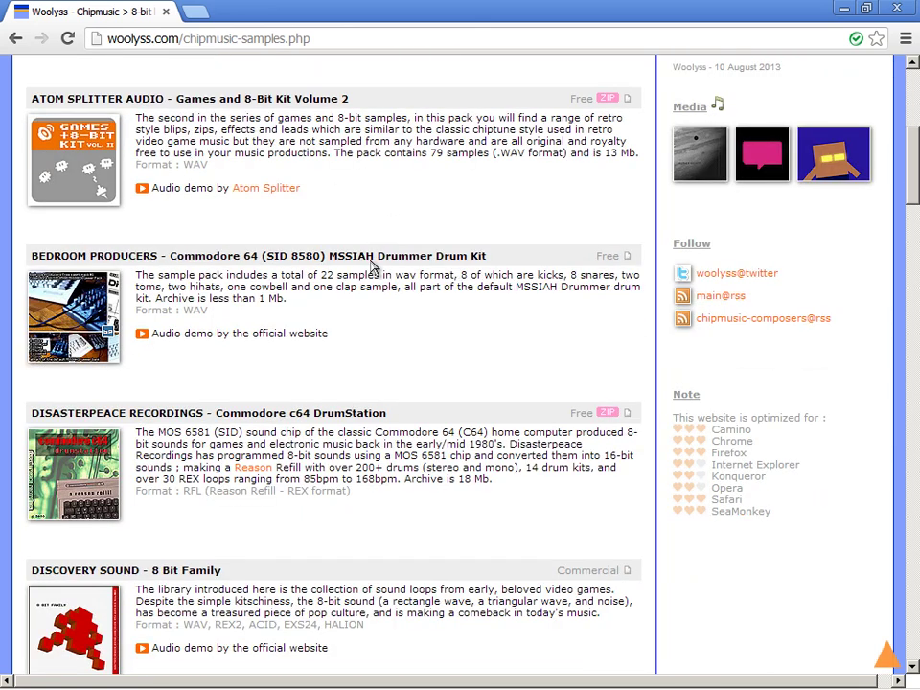
scroll(374, 268, down, 4)
scroll(299, 338, down, 6)
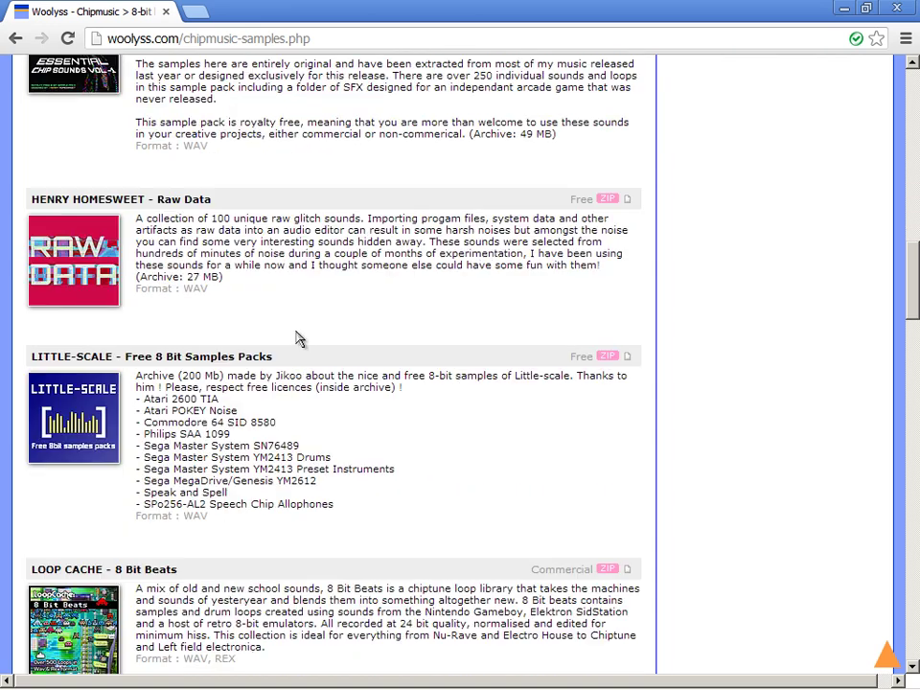
scroll(297, 340, down, 10)
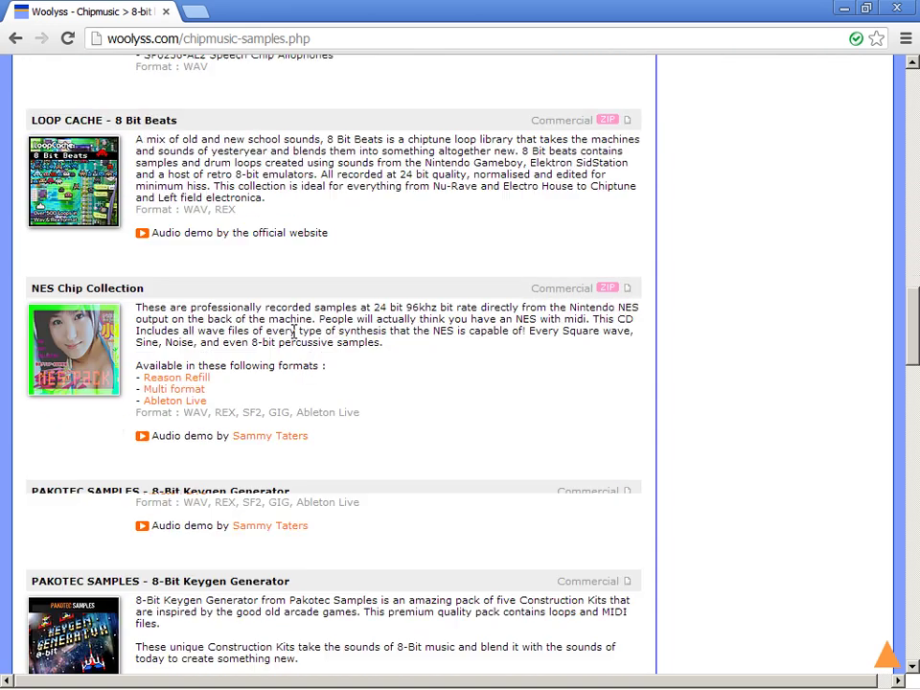
key(alt+Tab)
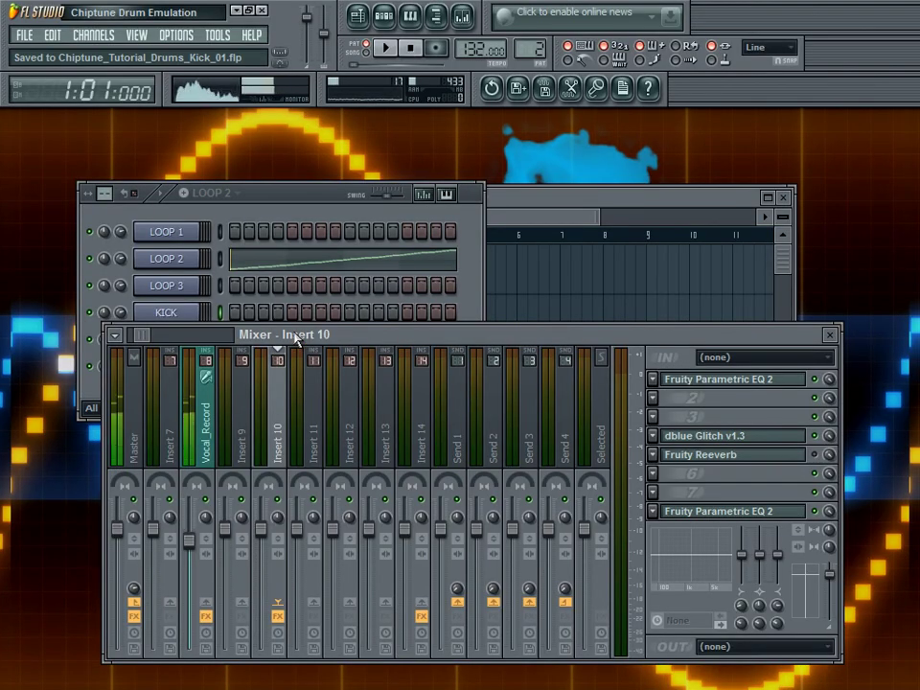
Check the dblue Glitch effect on Insert 10, save the project, then check the first Parametric EQ 2.
click(748, 438)
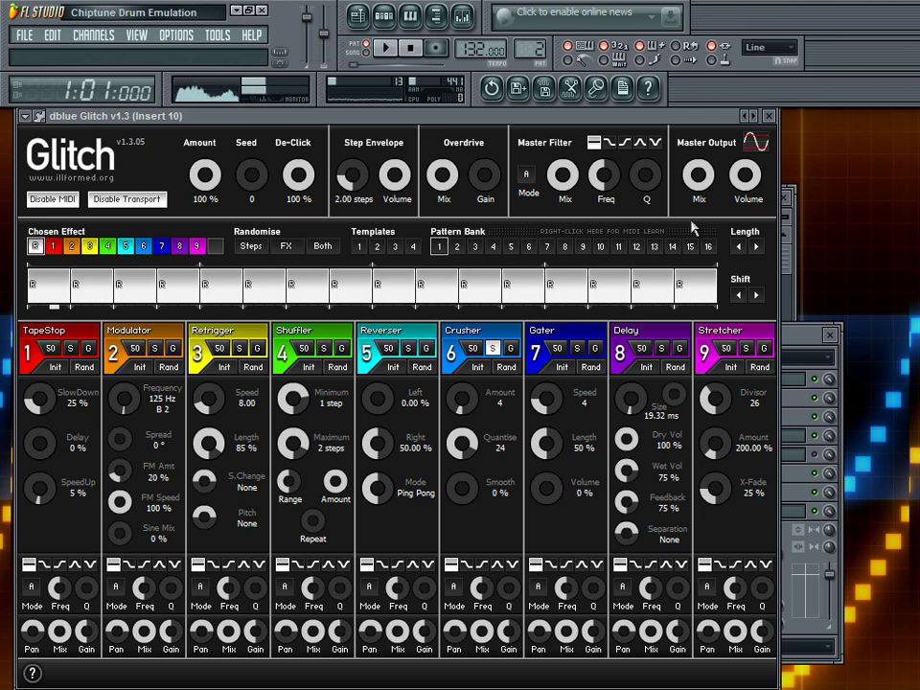
click(772, 116)
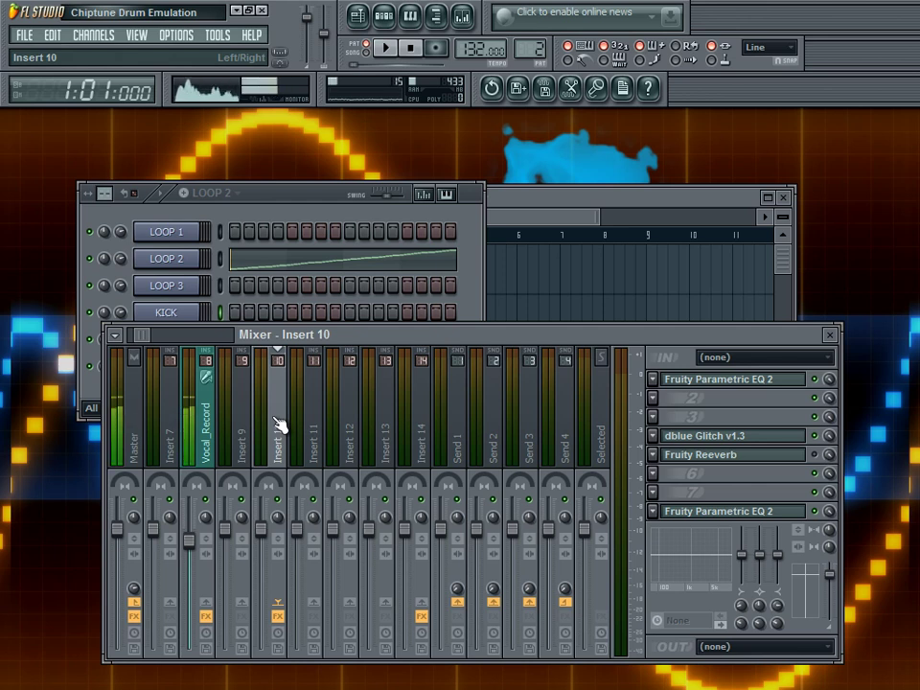
key(ctrl+s)
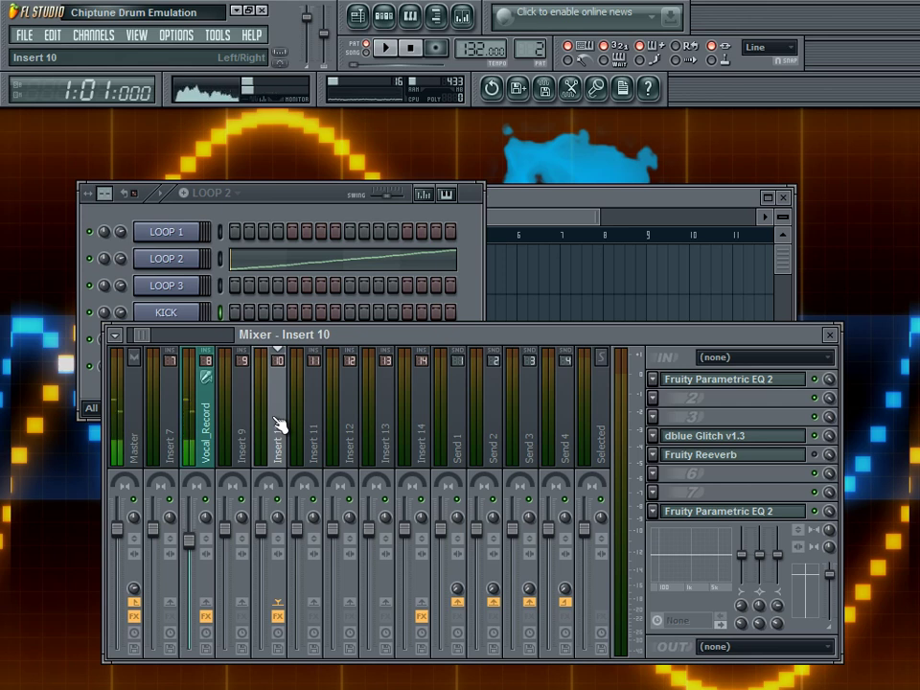
click(722, 381)
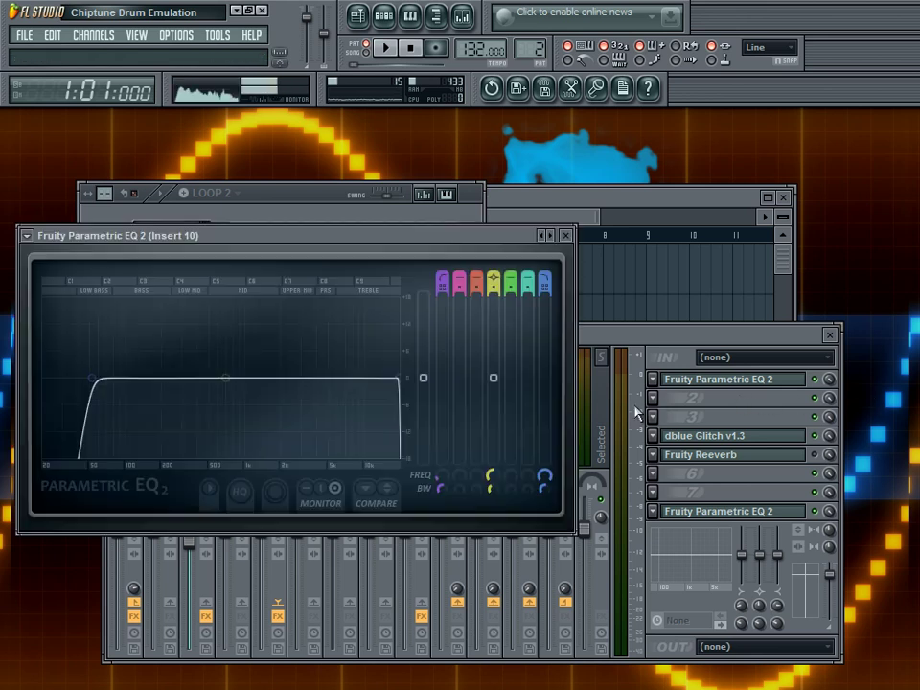
click(565, 235)
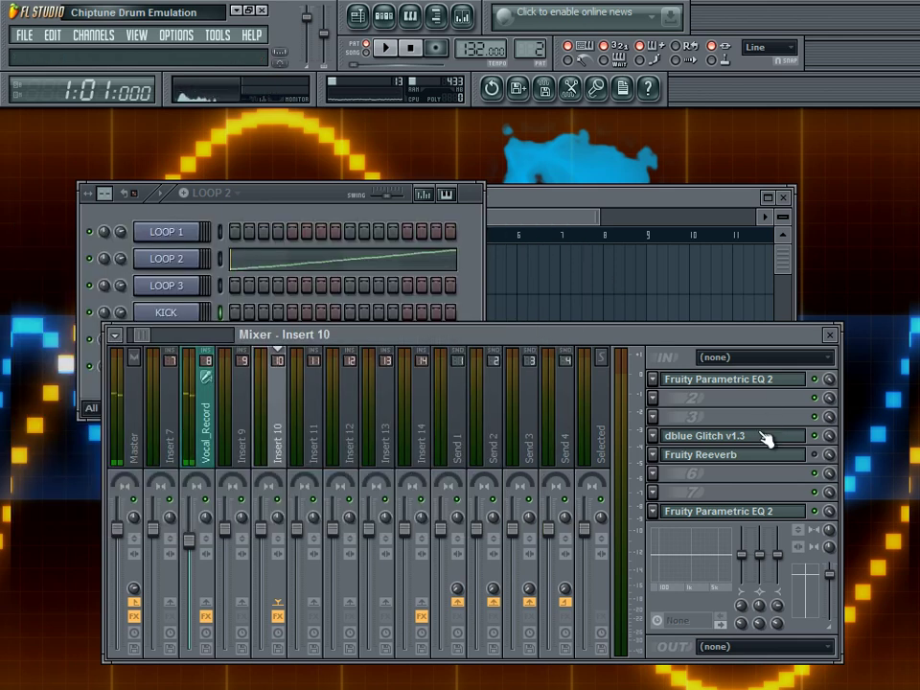
In dblue Glitch, set Crusher quantise to Off with amount 6 and make the Modulator global.
click(740, 434)
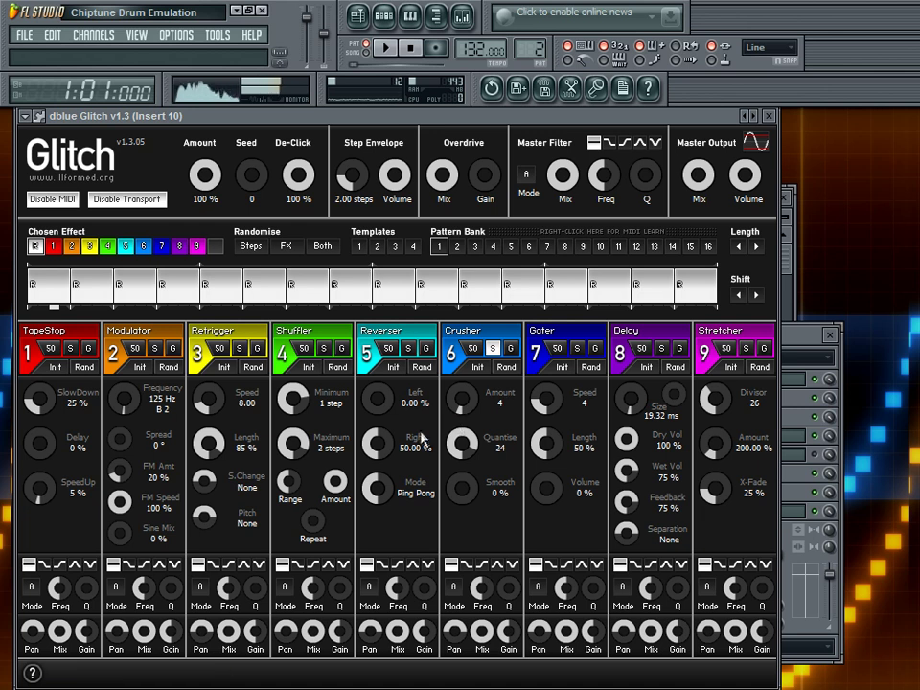
scroll(484, 439, up, 3)
scroll(468, 443, up, 5)
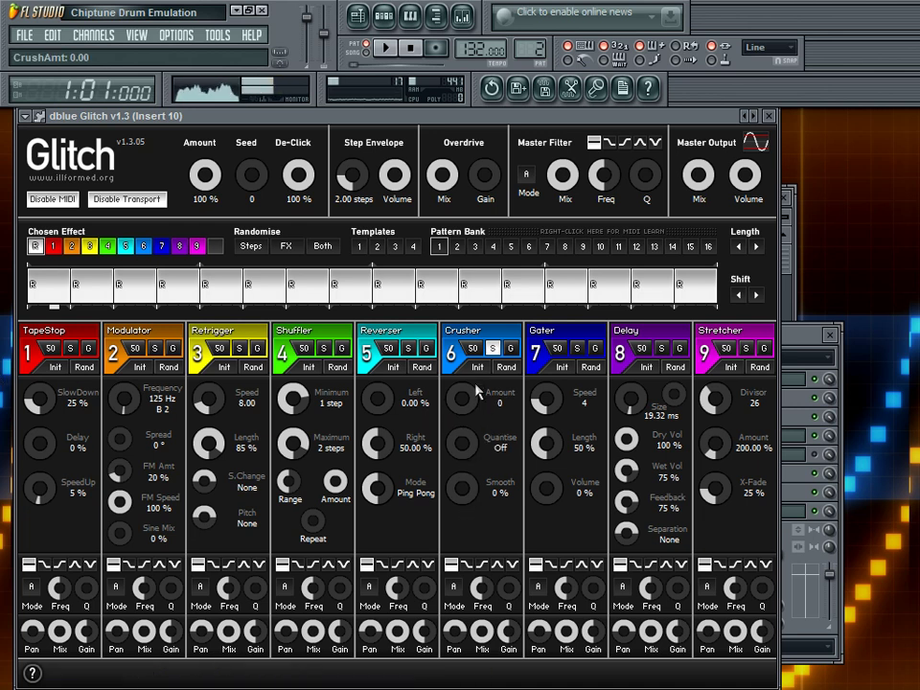
drag(476, 408, 476, 395)
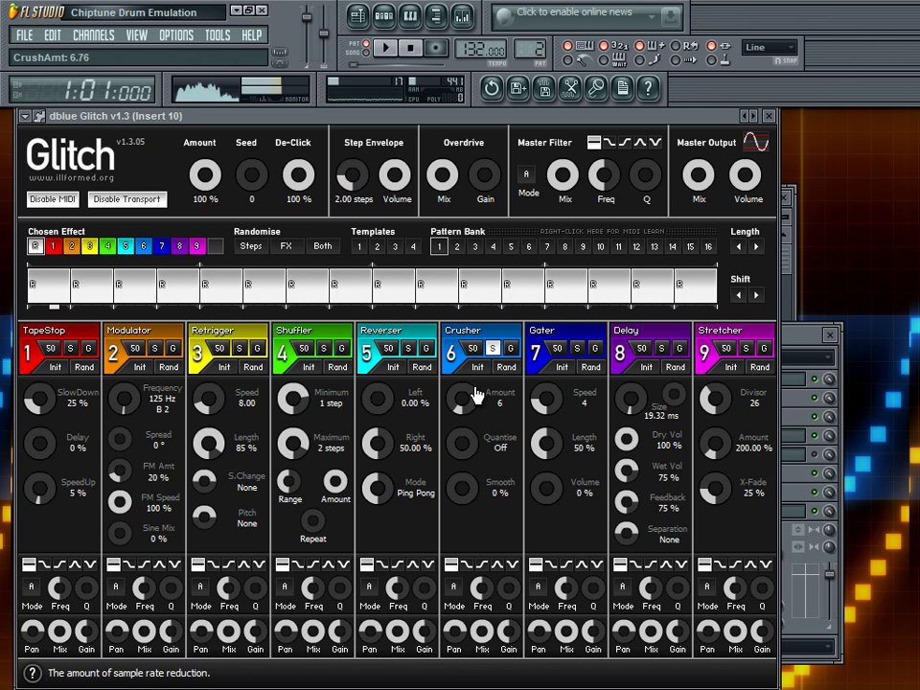
click(770, 116)
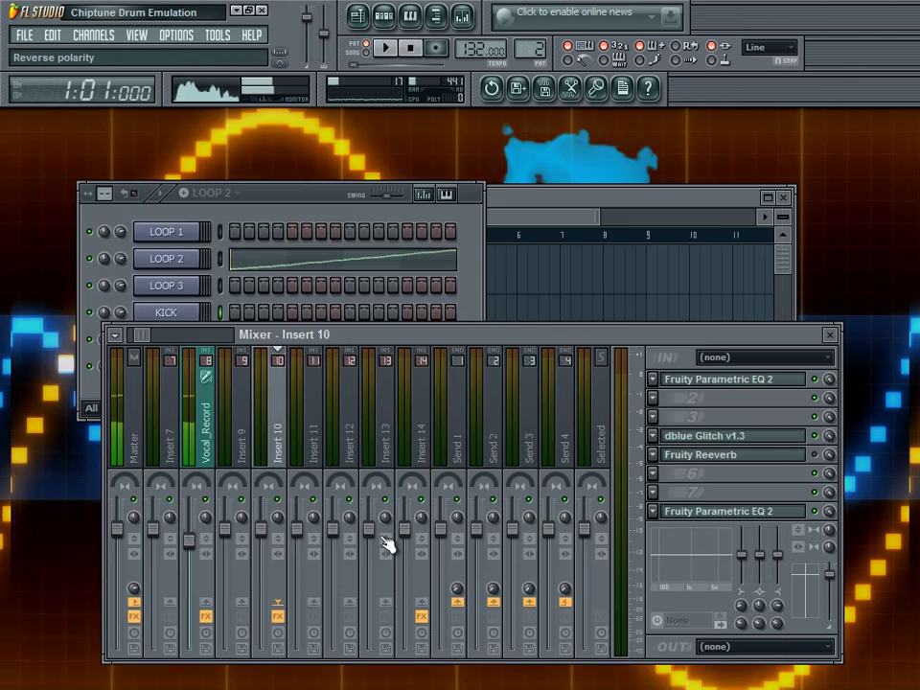
click(722, 433)
click(173, 351)
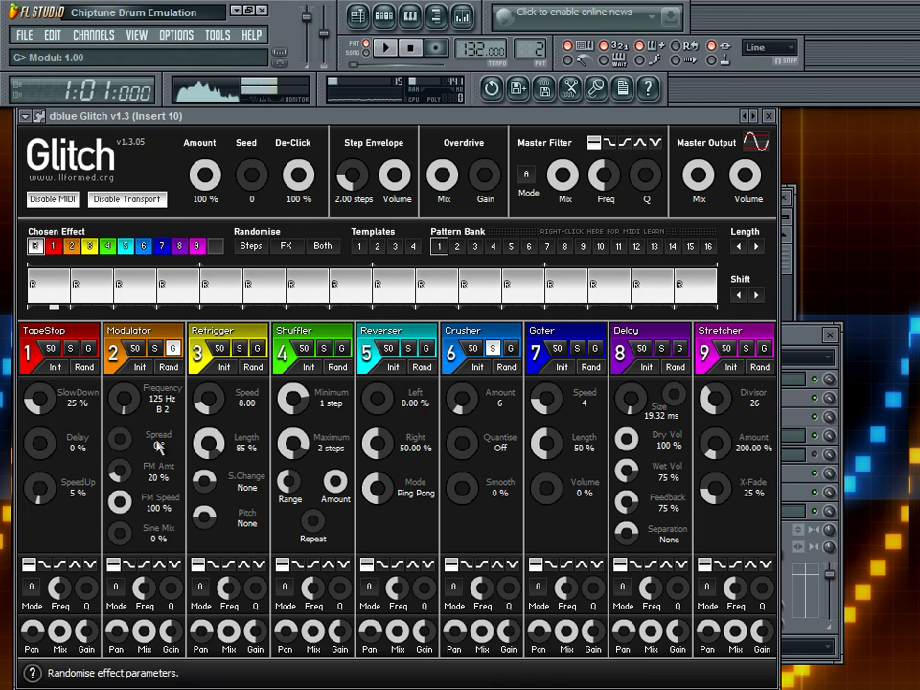
click(772, 116)
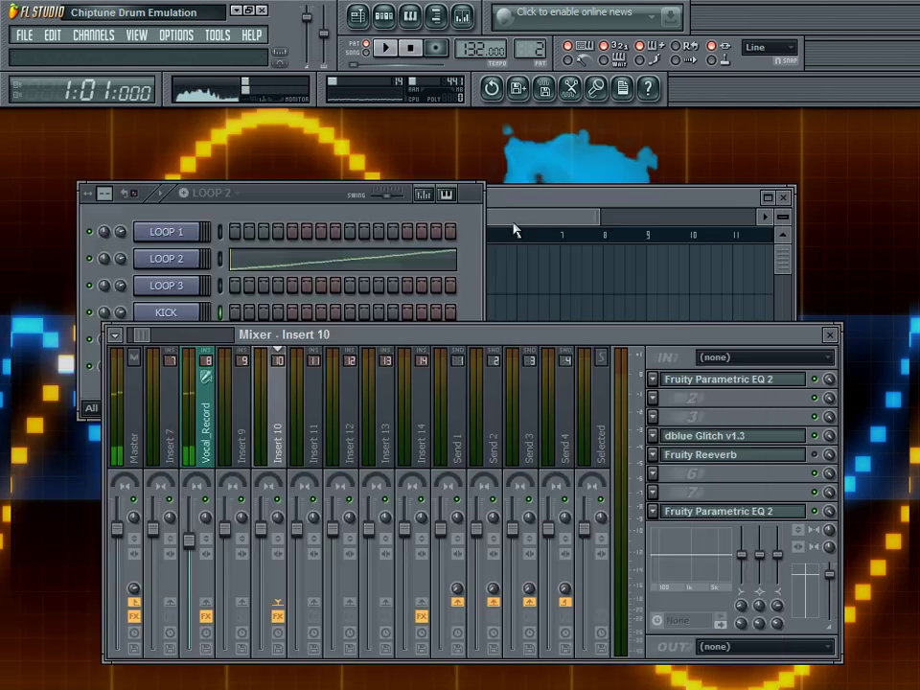
Set the Glitch Modulator FM amount to 6% and frequency to 304 Hz, then stop playback.
click(743, 438)
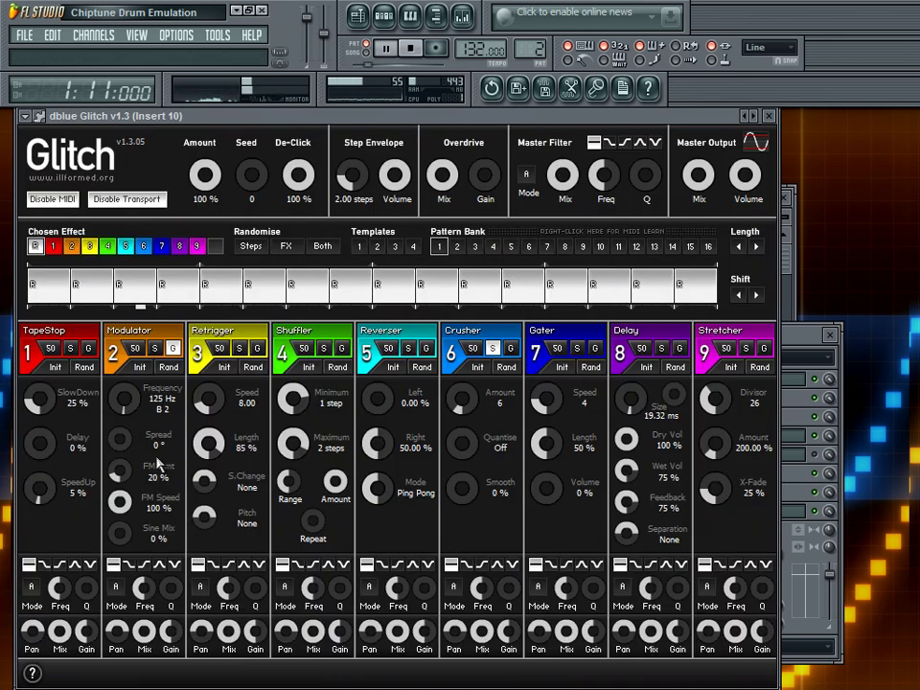
scroll(119, 478, down, 4)
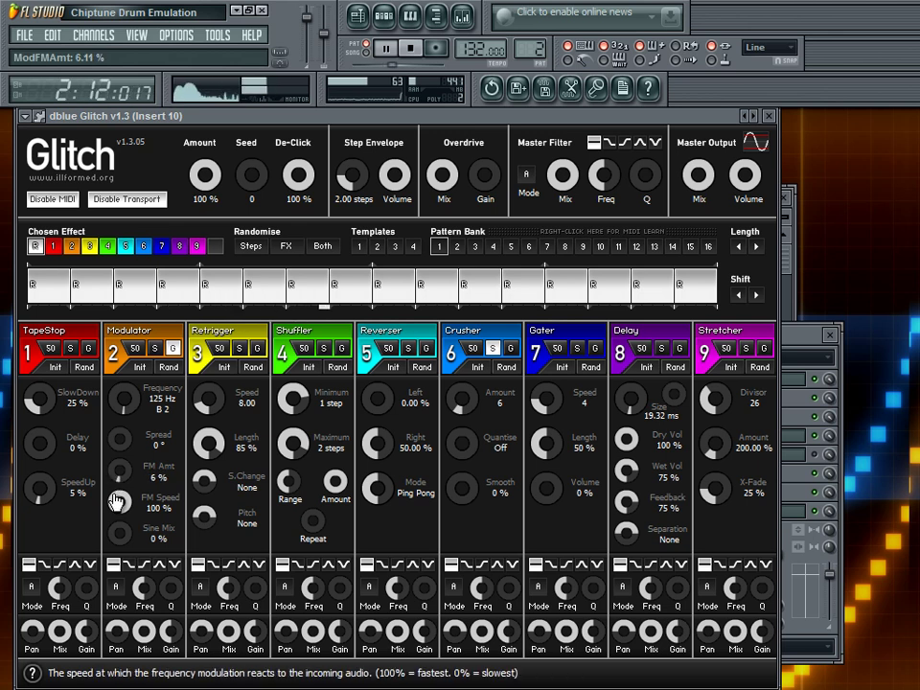
scroll(120, 527, up, 16)
scroll(122, 534, down, 16)
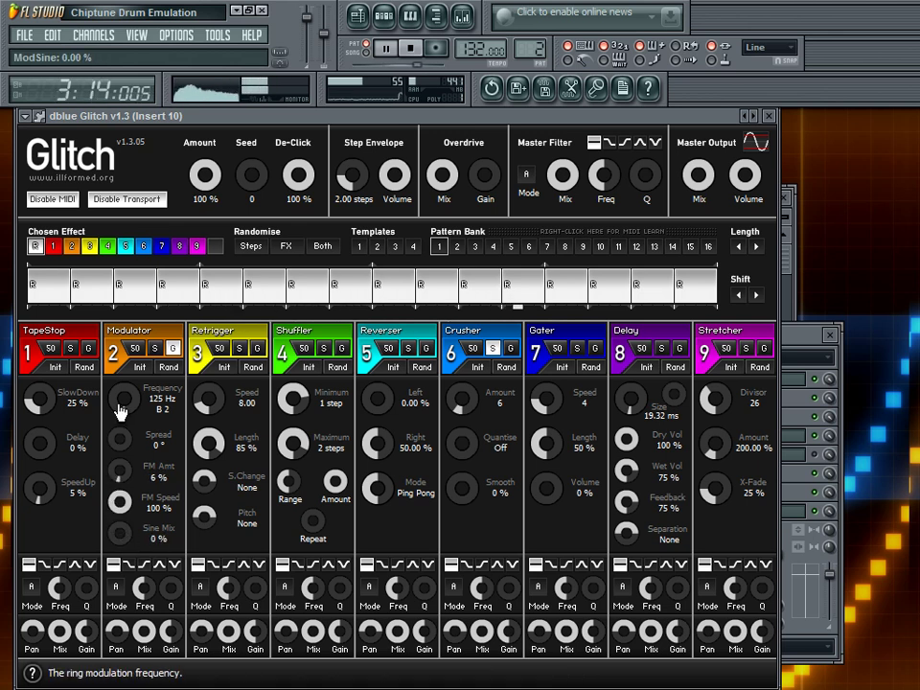
scroll(120, 409, up, 12)
scroll(120, 409, up, 10)
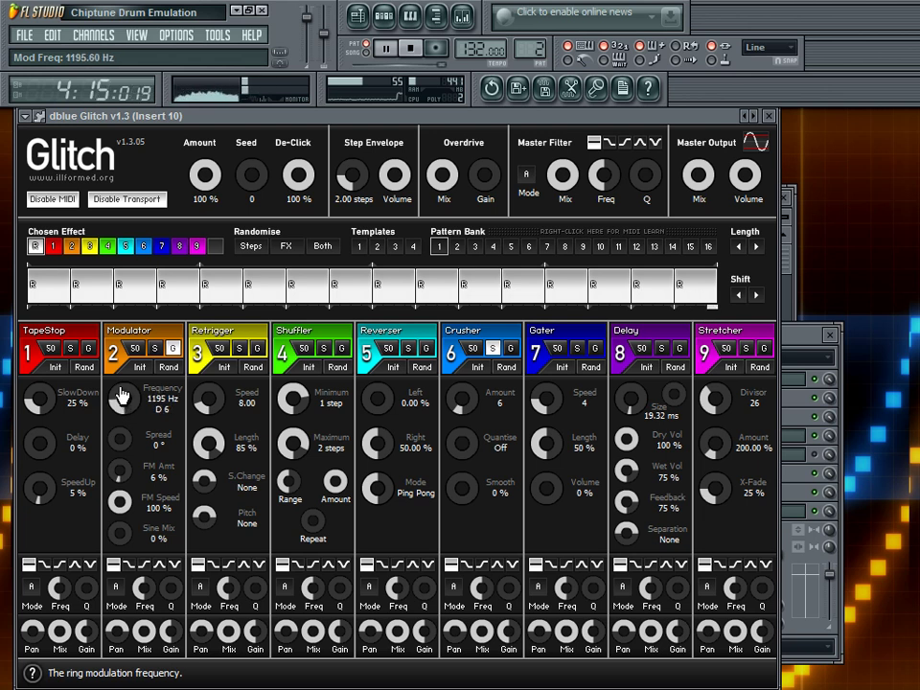
scroll(121, 412, down, 9)
key(space)
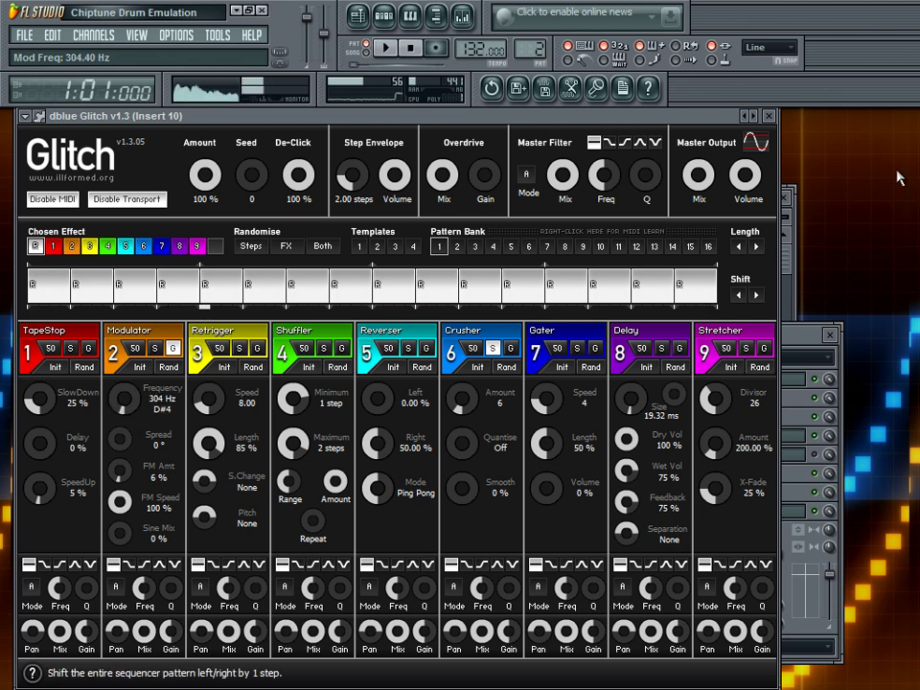
click(769, 115)
click(728, 443)
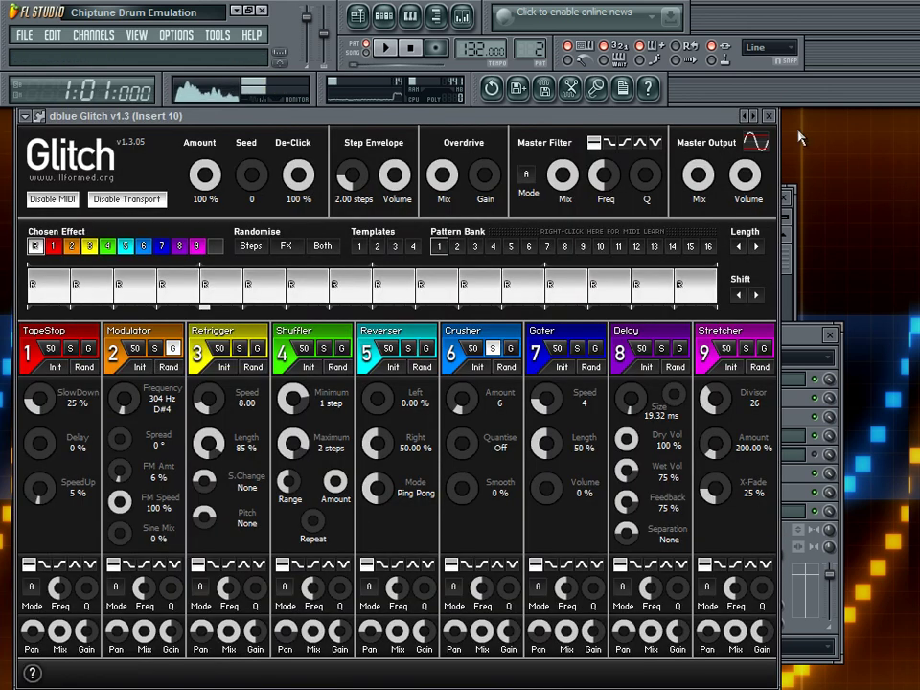
click(769, 115)
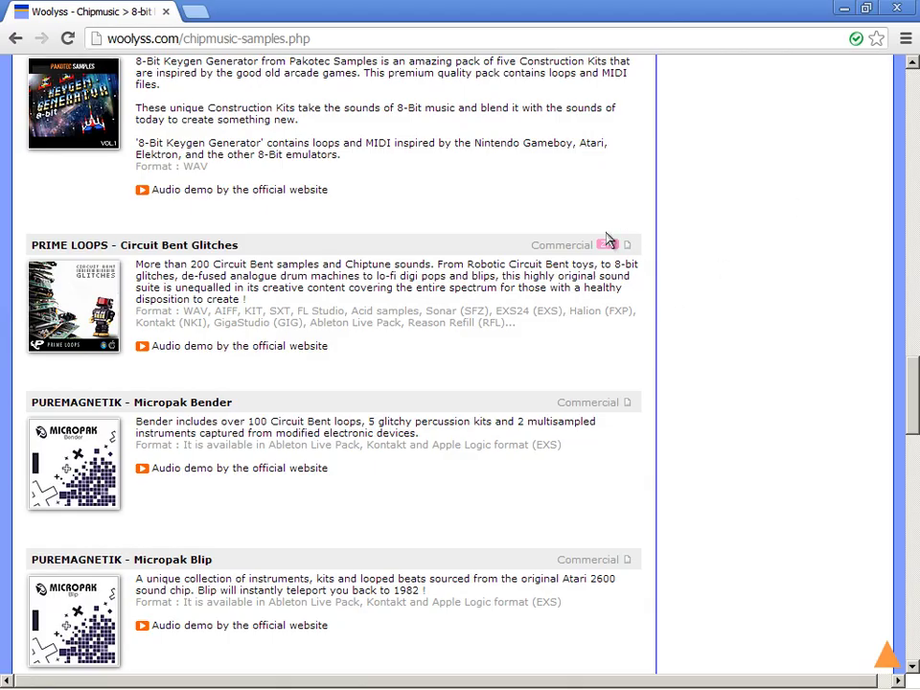
Scroll back to the top of the Woolyss 8-bit samples page and return to FL Studio.
scroll(607, 239, up, 20)
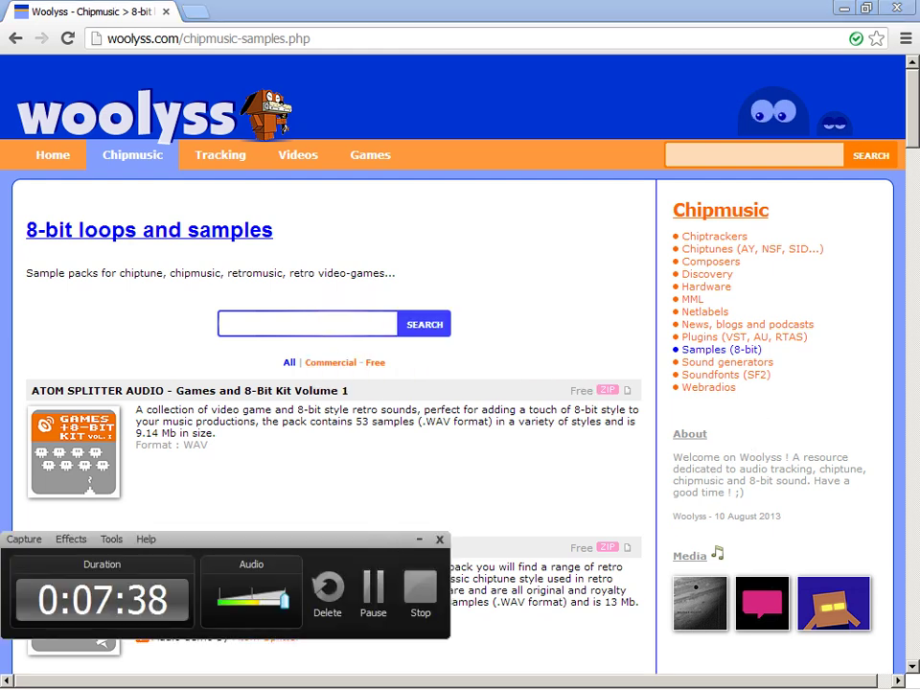
key(alt+Tab)
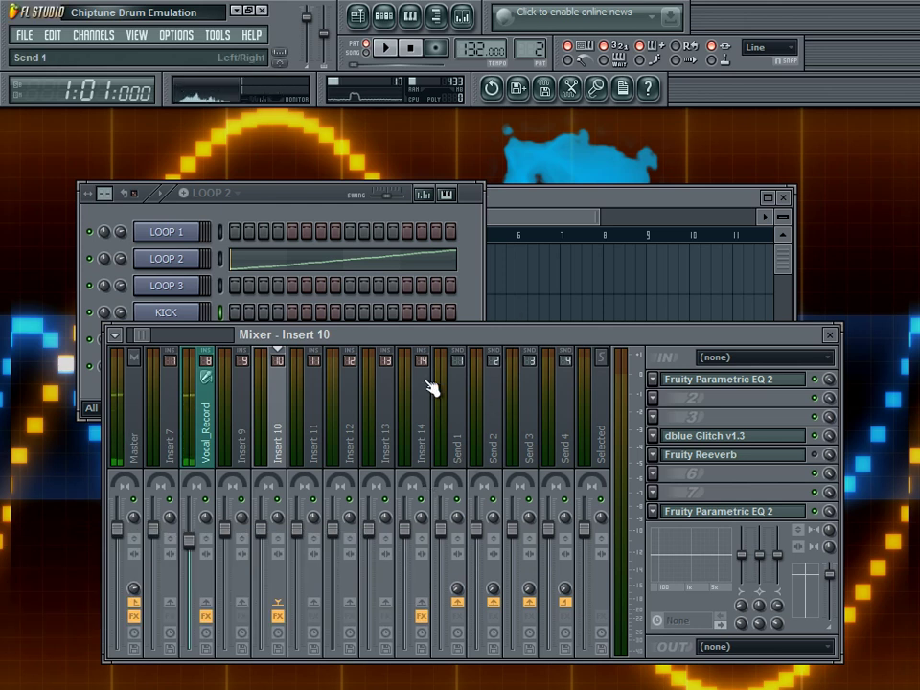
click(750, 436)
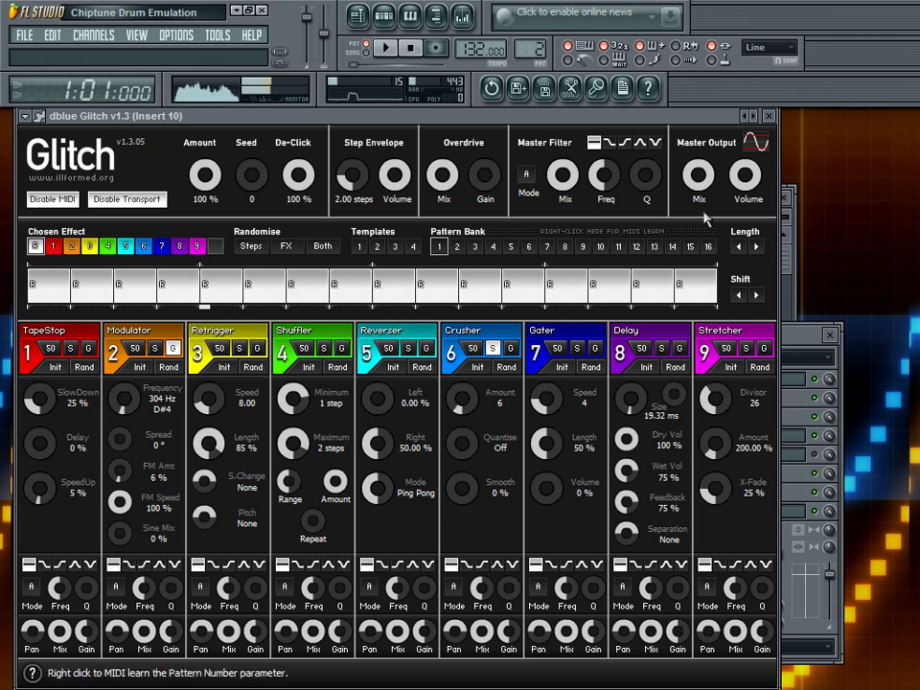
click(774, 116)
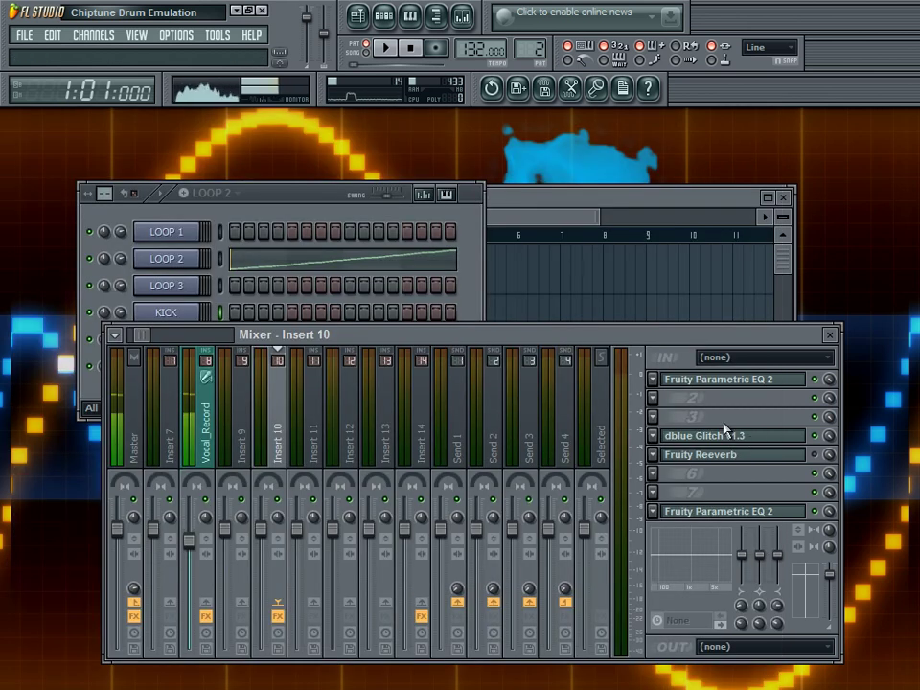